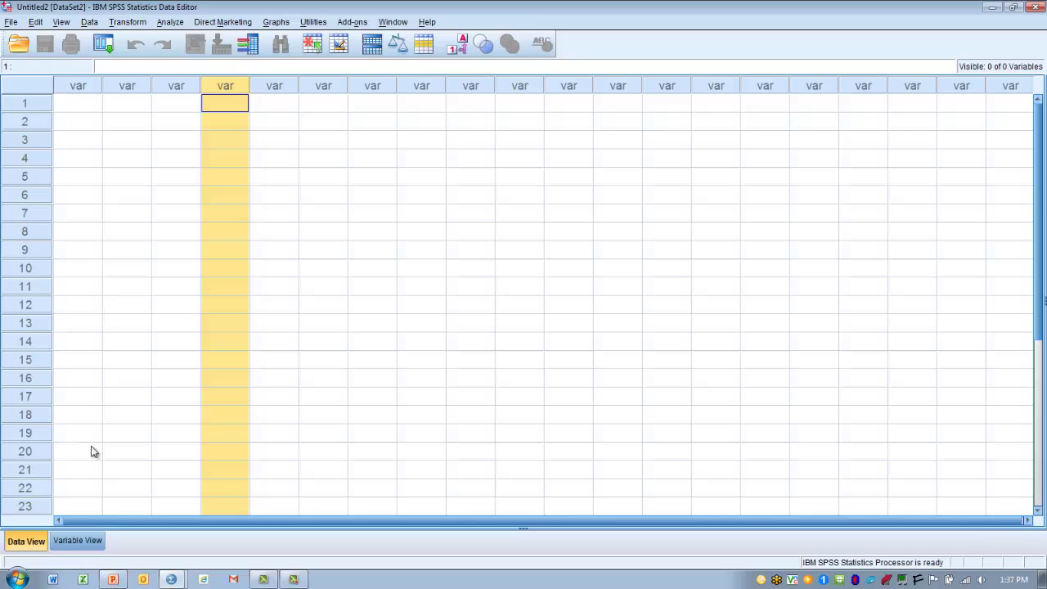
Switch the empty new dataset's Data Editor to Variable View
left_click(77, 541)
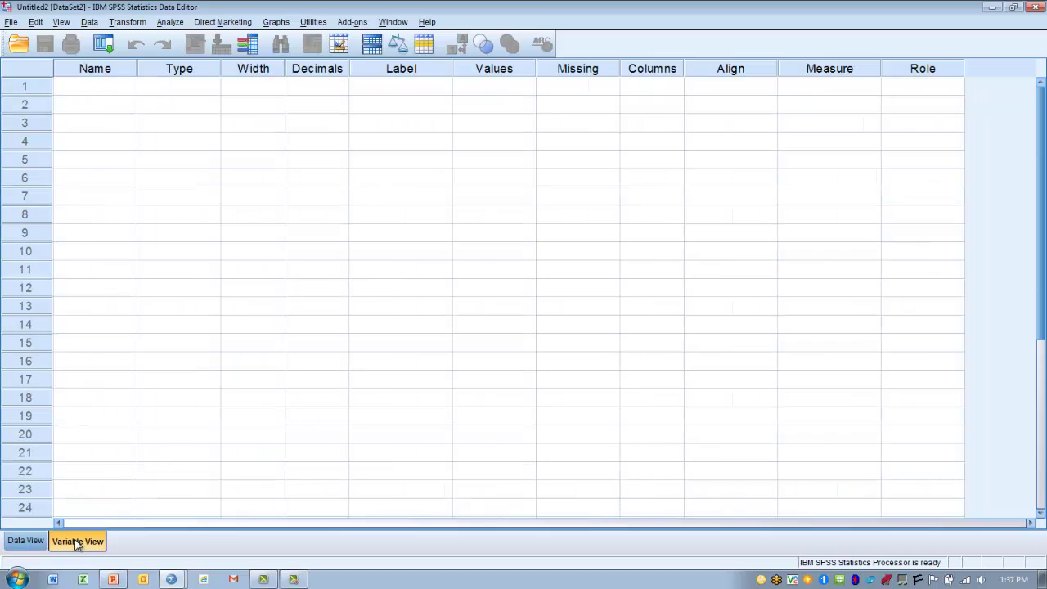
In row 1, create variable 'sex' with default numeric attributes and label it 'gender'
left_click(73, 94)
type("sex")
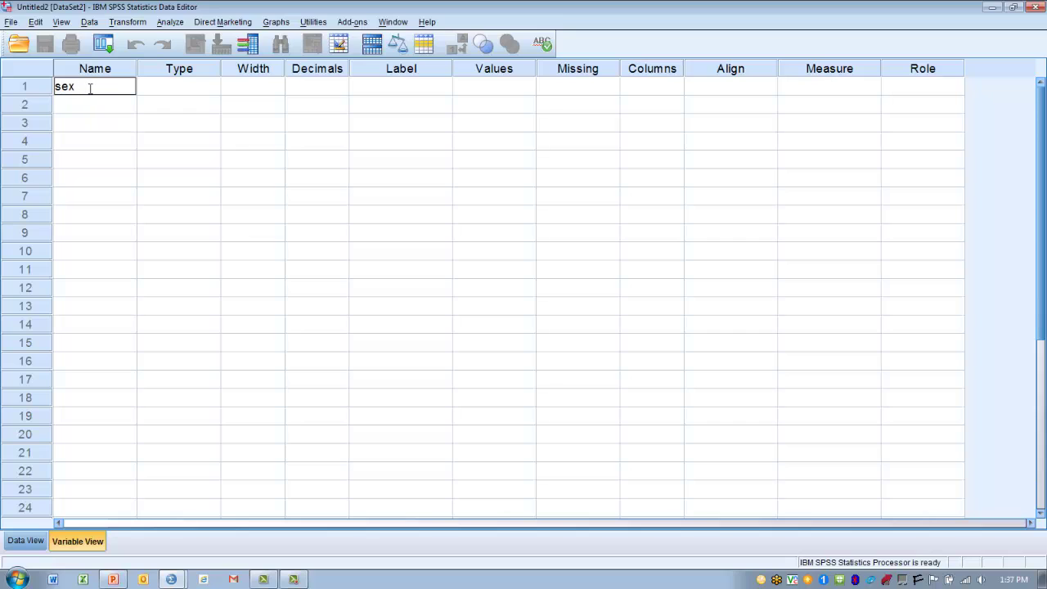
left_click(364, 93)
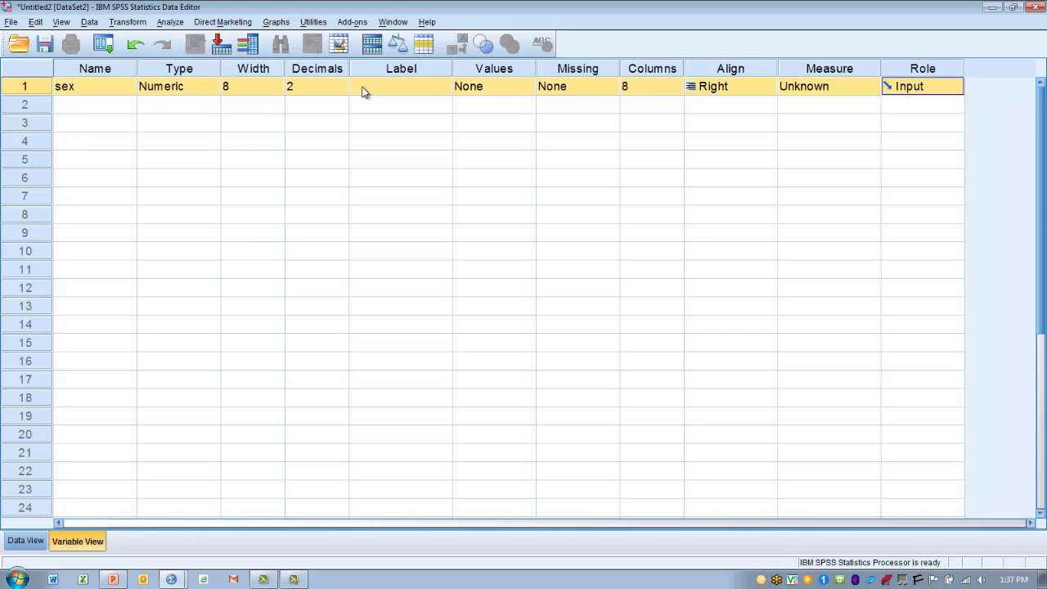
left_click(364, 88)
left_click(364, 87)
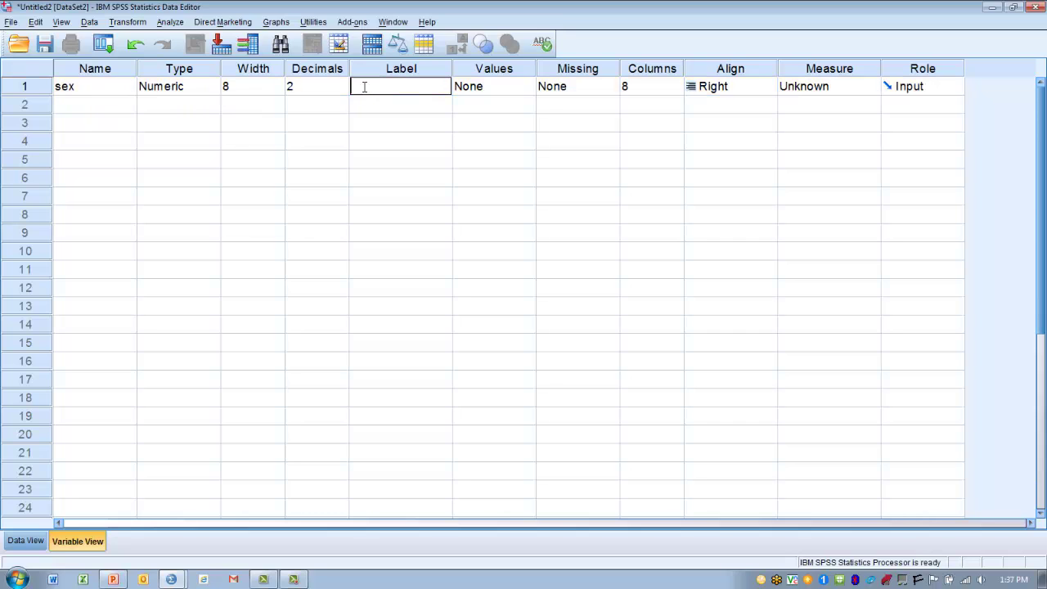
type("gender")
left_click(502, 90)
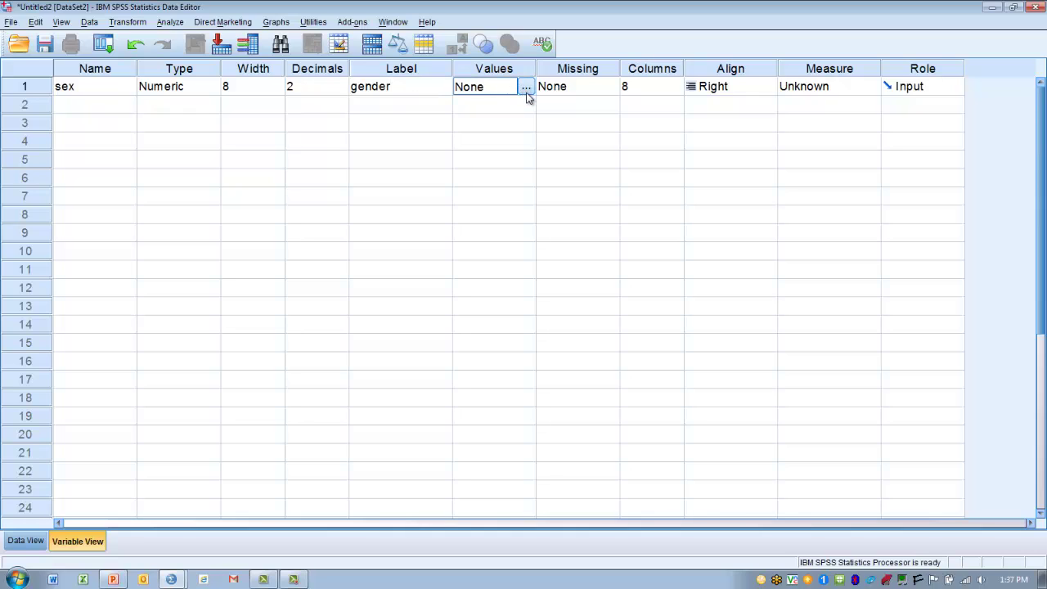
Define sex's value labels as 1 = 'male' and 2 = 'female'
left_click(527, 90)
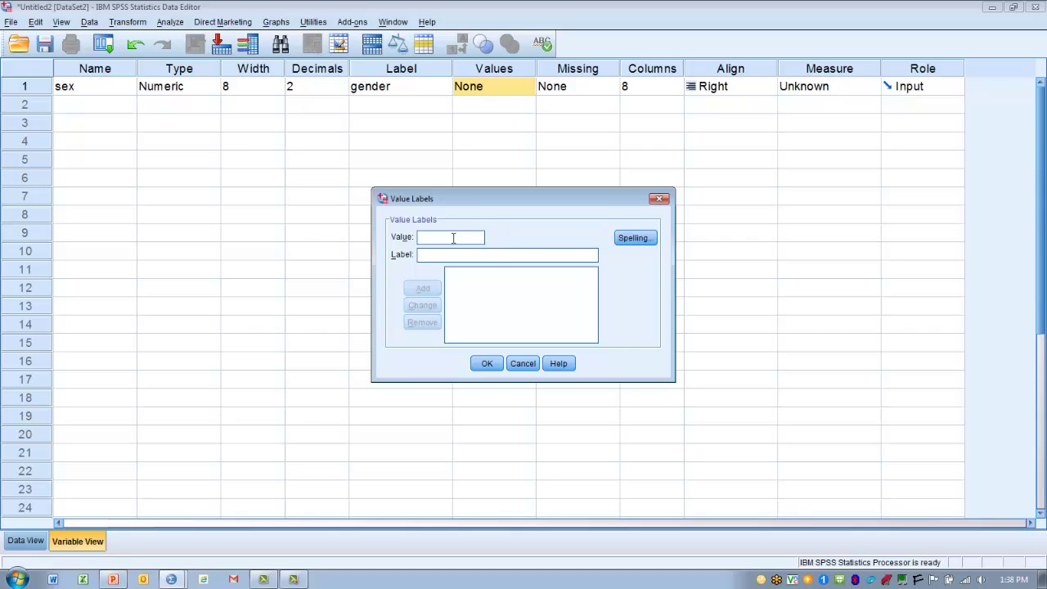
type("1")
left_click(454, 259)
type("male")
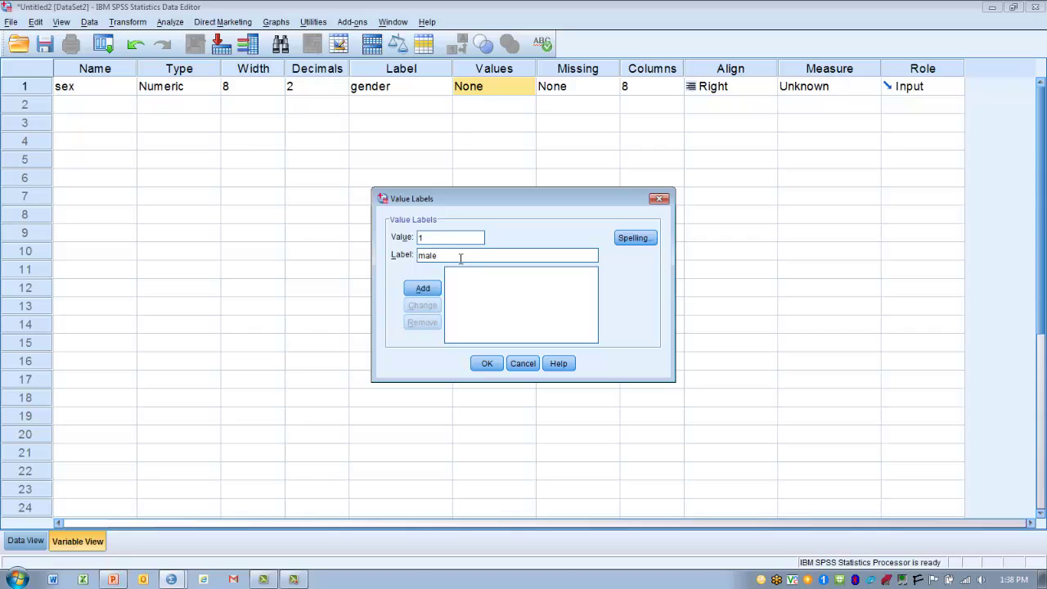
left_click(432, 290)
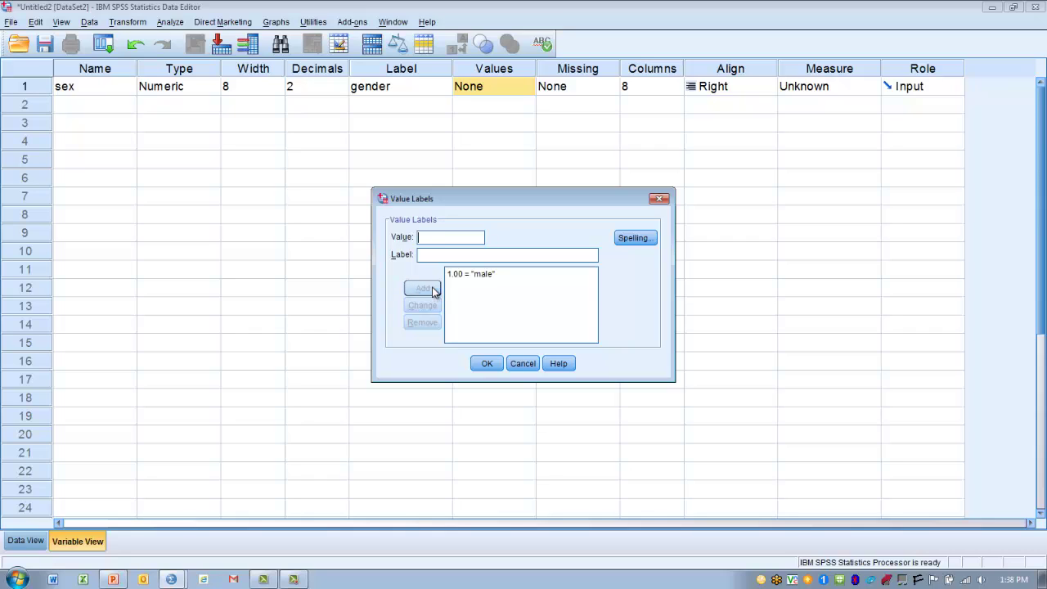
type("2")
left_click(431, 255)
type("female")
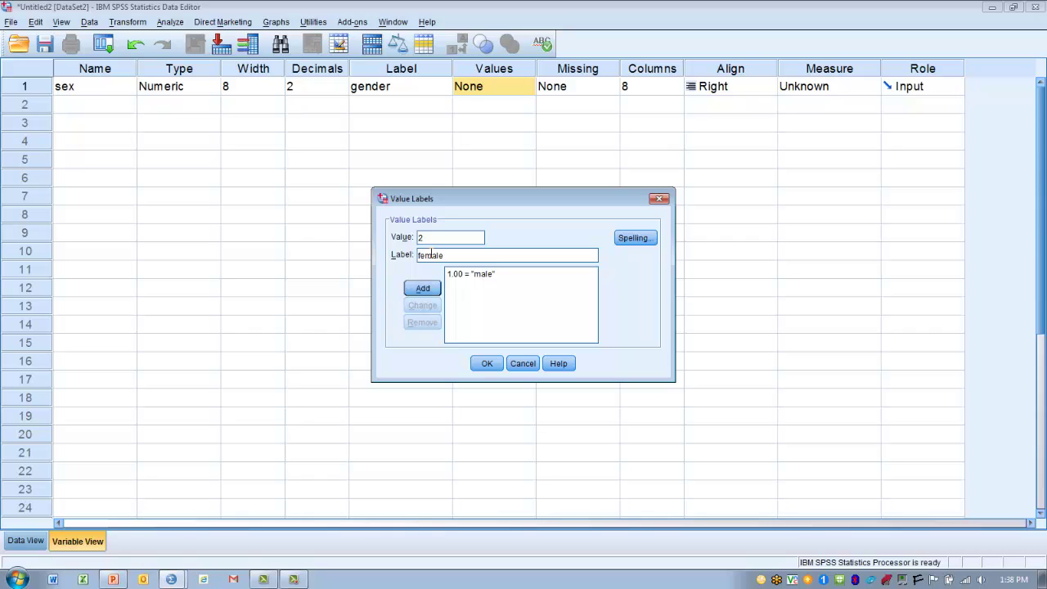
left_click(424, 289)
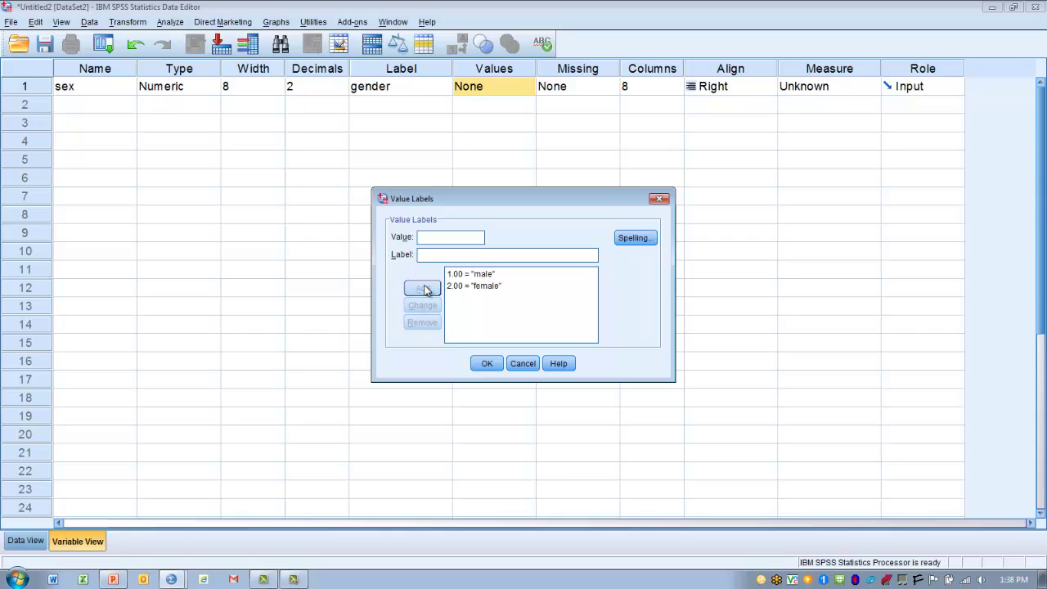
left_click(486, 363)
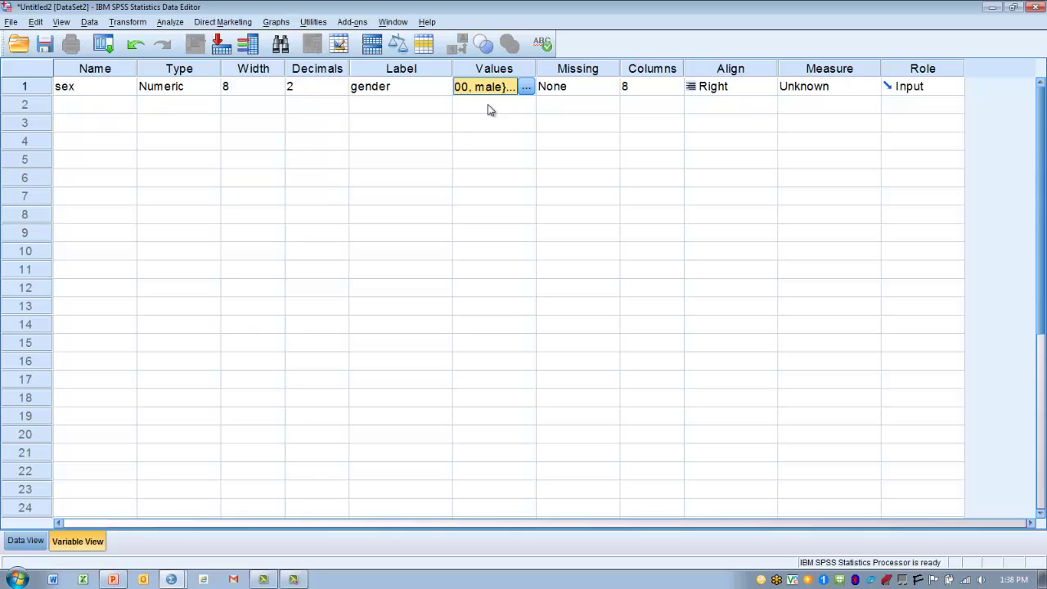
In row 2, create variable 'satisfaction' labelled 'satifaction with instructors'
left_click(80, 109)
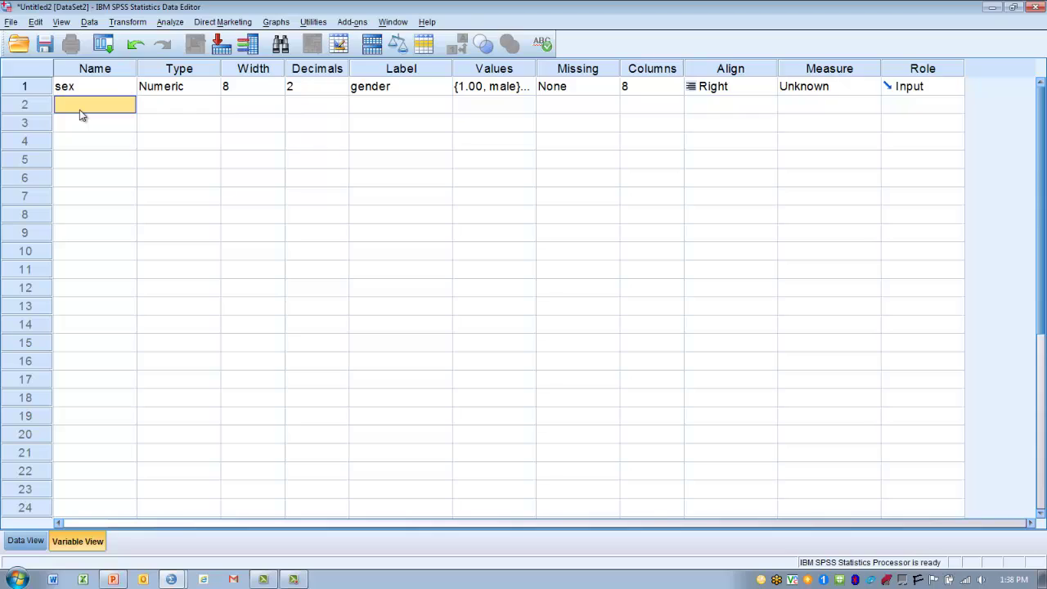
type("s")
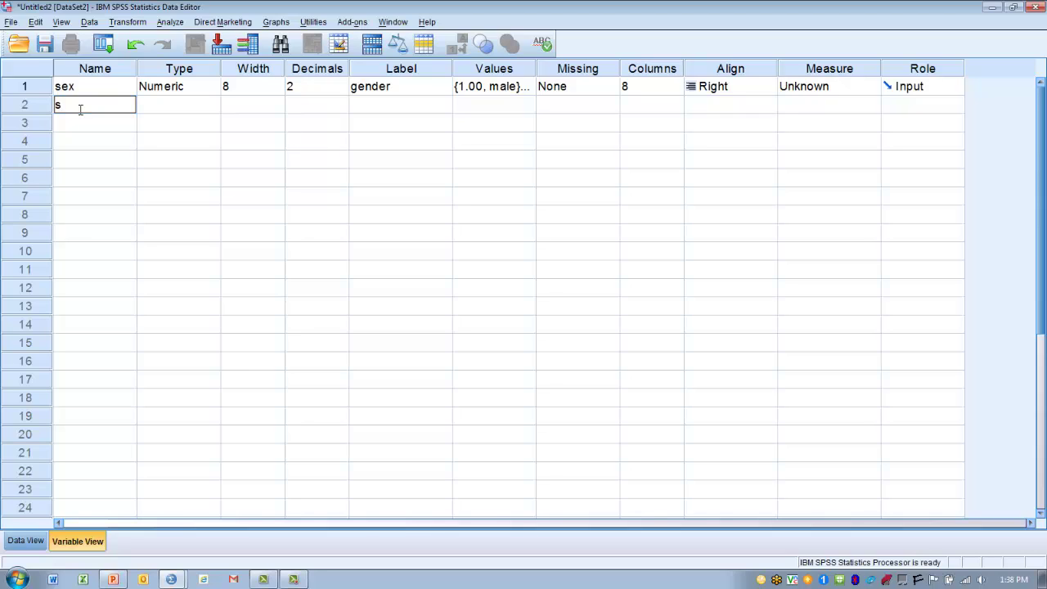
type("atisfaction")
left_click(369, 108)
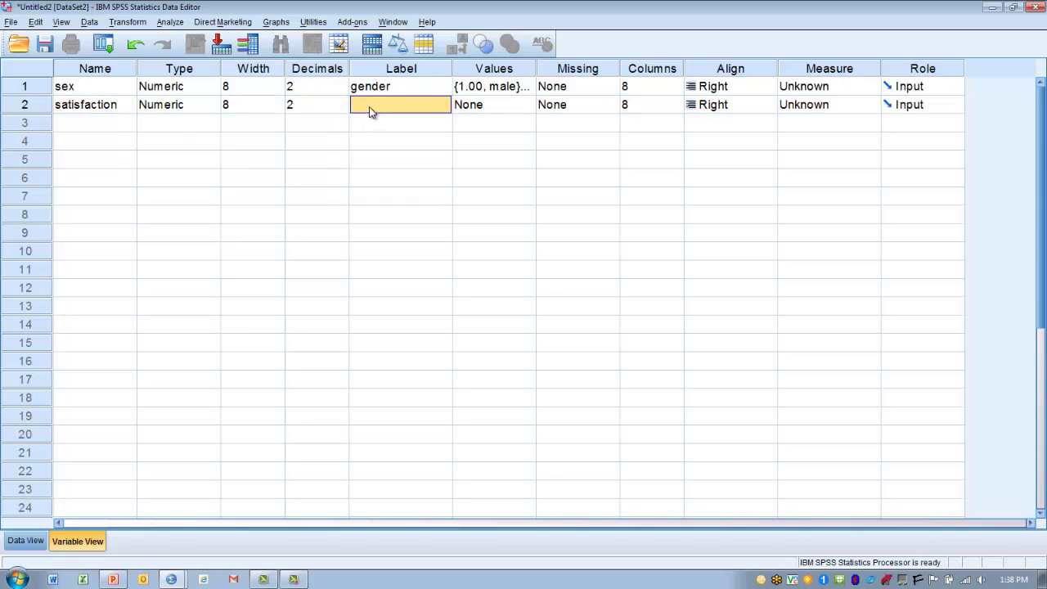
left_click(370, 108)
type("sat")
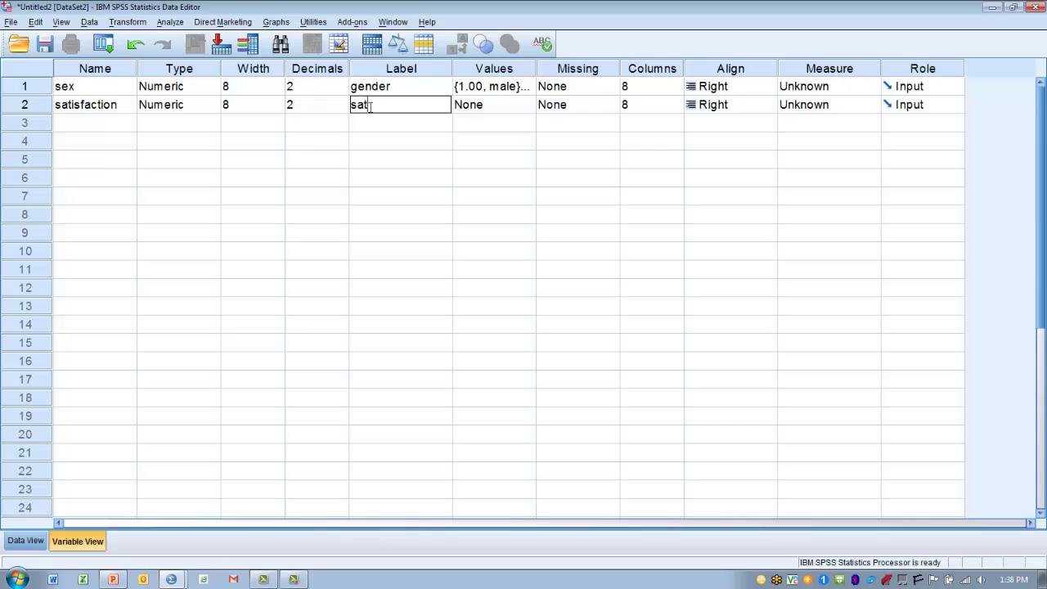
type("ifaction with ins")
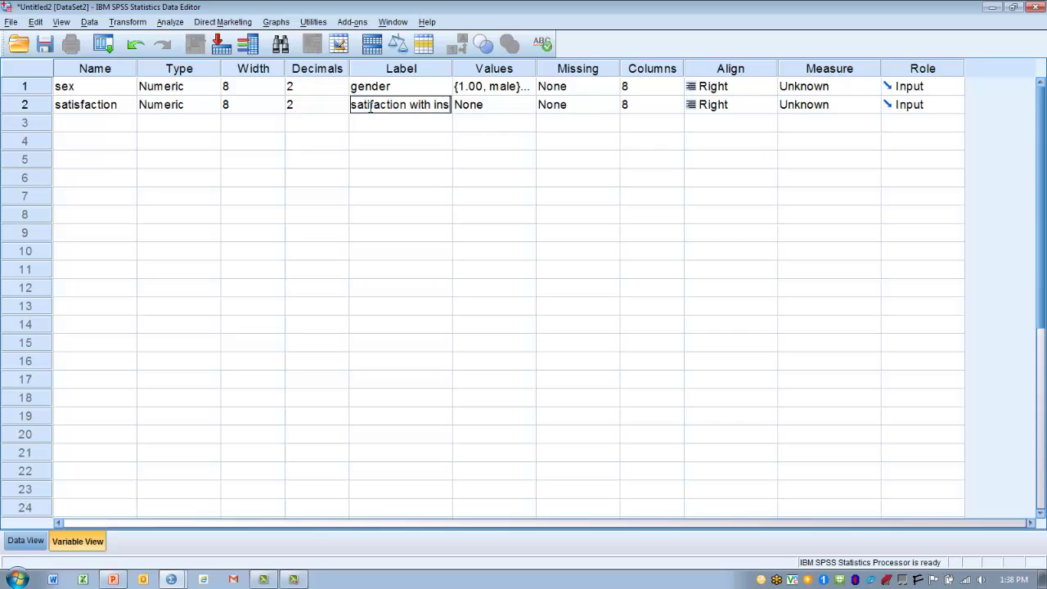
type("tructor")
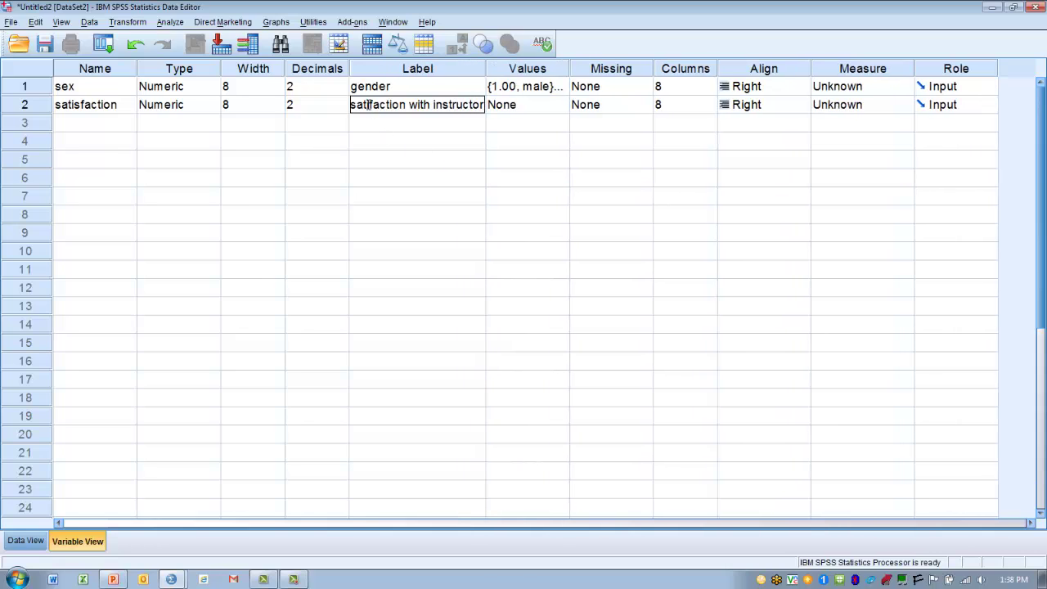
type("s")
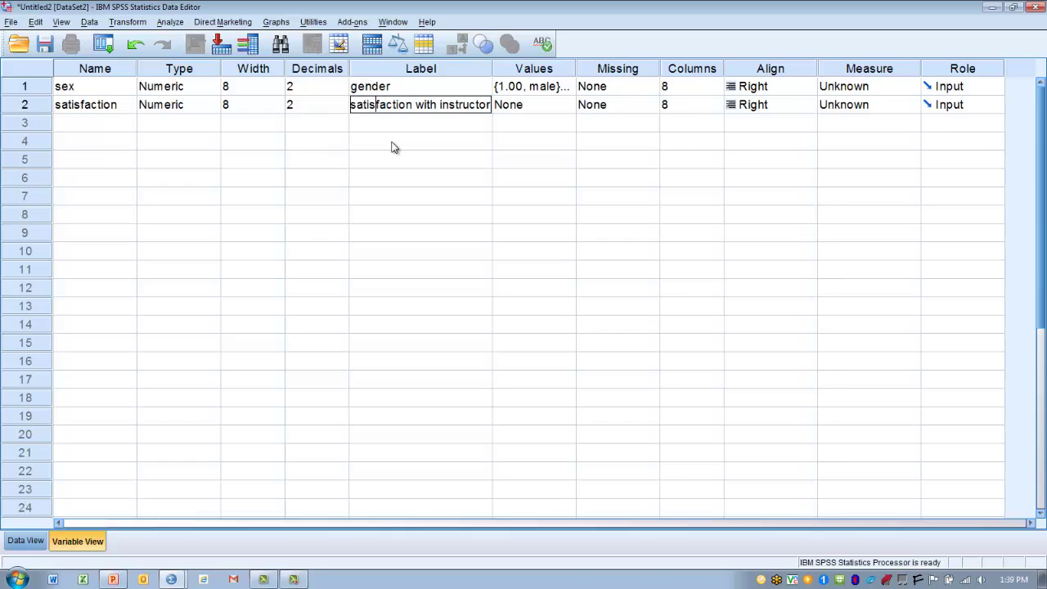
left_click(548, 110)
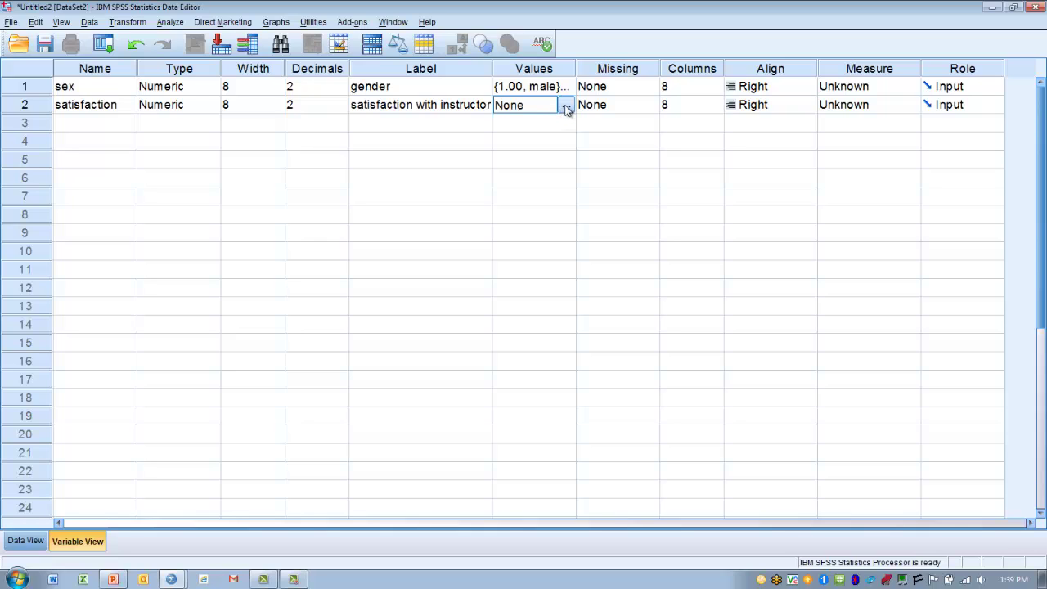
Add the value label 1 = 'satisfied' for satisfaction, correcting a mistyped 'agree'
left_click(566, 108)
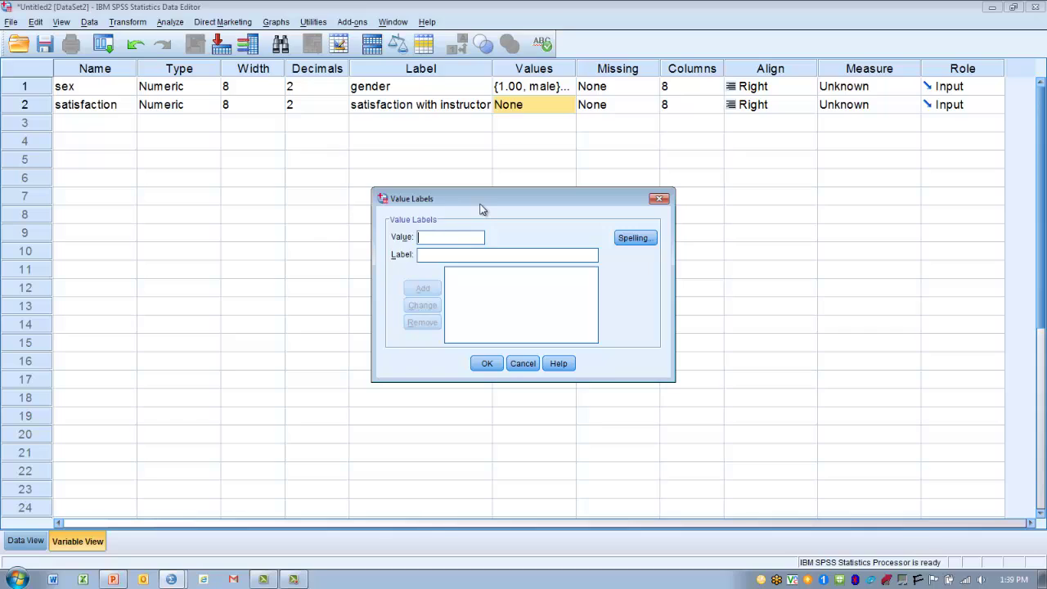
type("1")
left_click(445, 254)
type("agree")
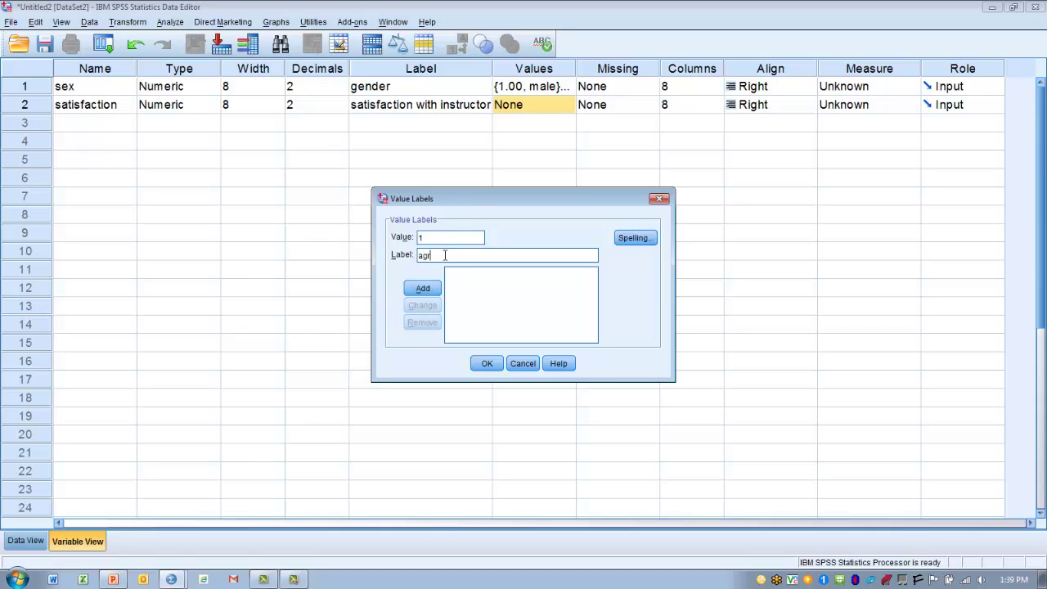
key("BackSpace")
key("BackSpace")
key("BackSpace")
key("BackSpace")
key("BackSpace")
type("satisfied")
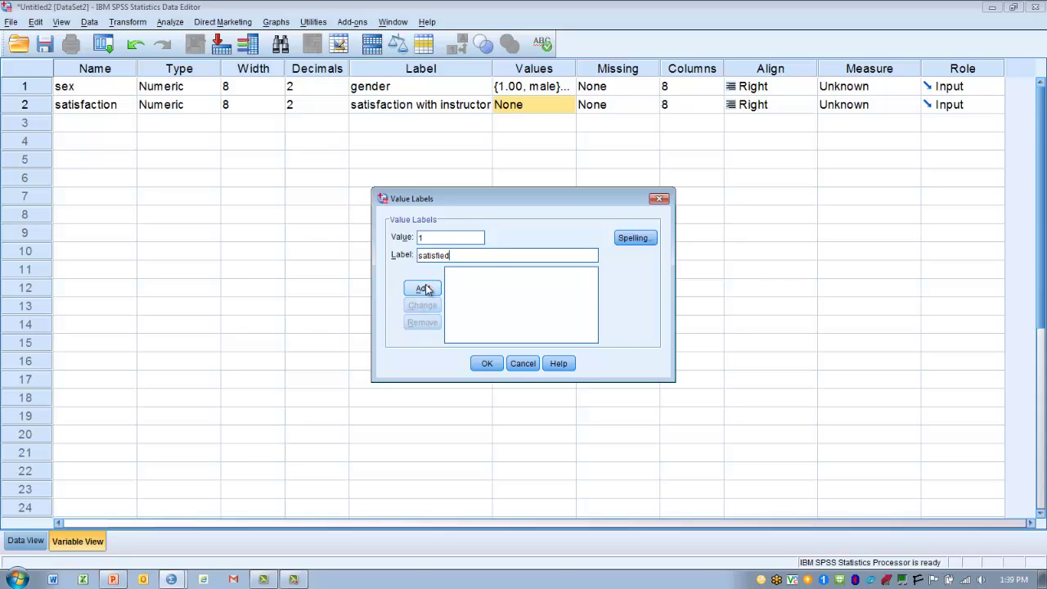
left_click(427, 286)
Add value labels 2 = 'neutral' and 3 = 'unsatisfied', then confirm satisfaction's labels
type("2")
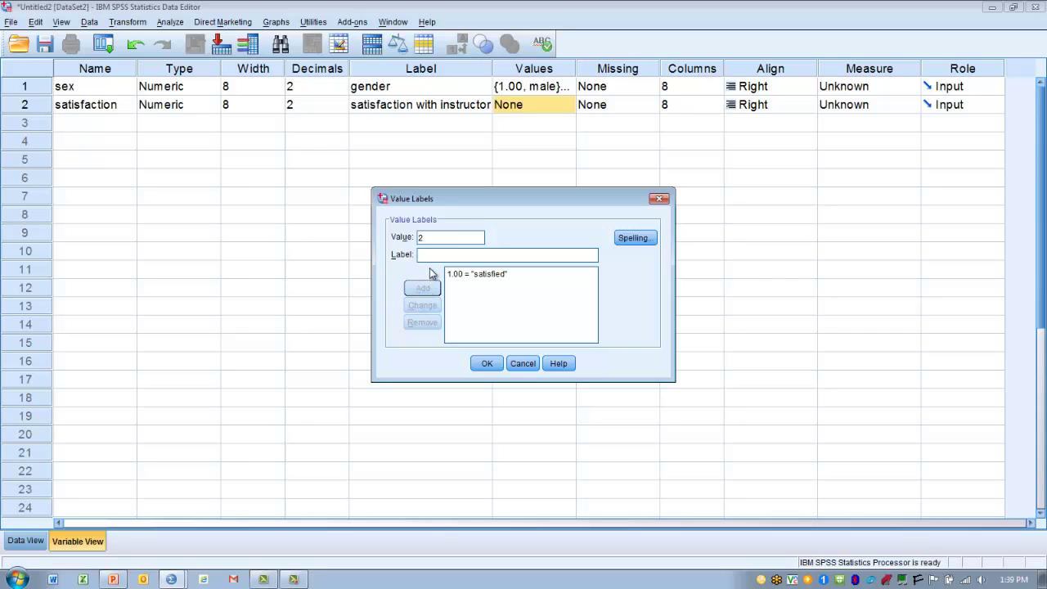
left_click(430, 255)
type("ne")
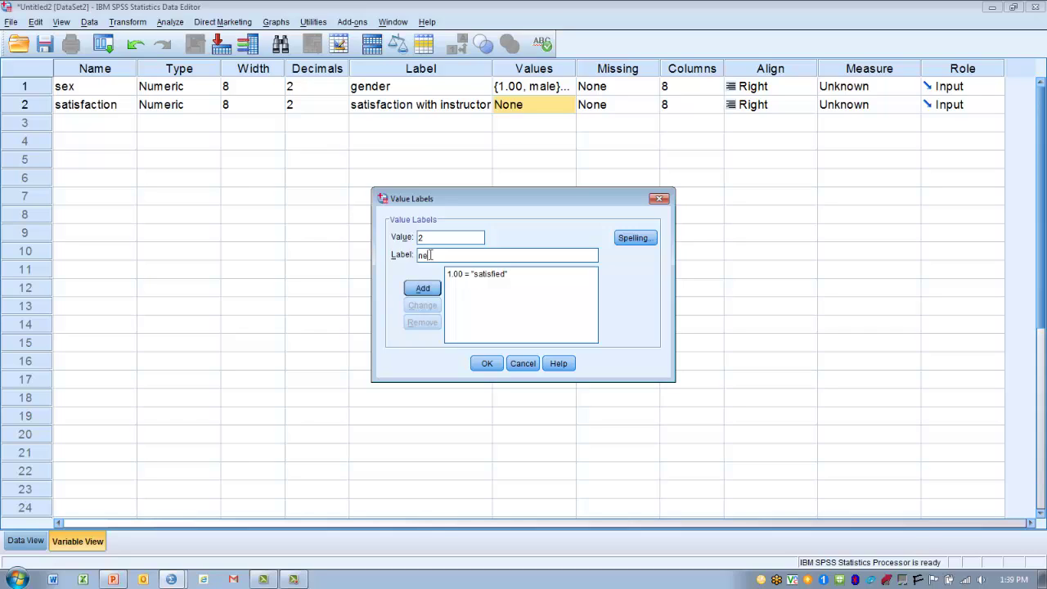
type("utral")
left_click(426, 289)
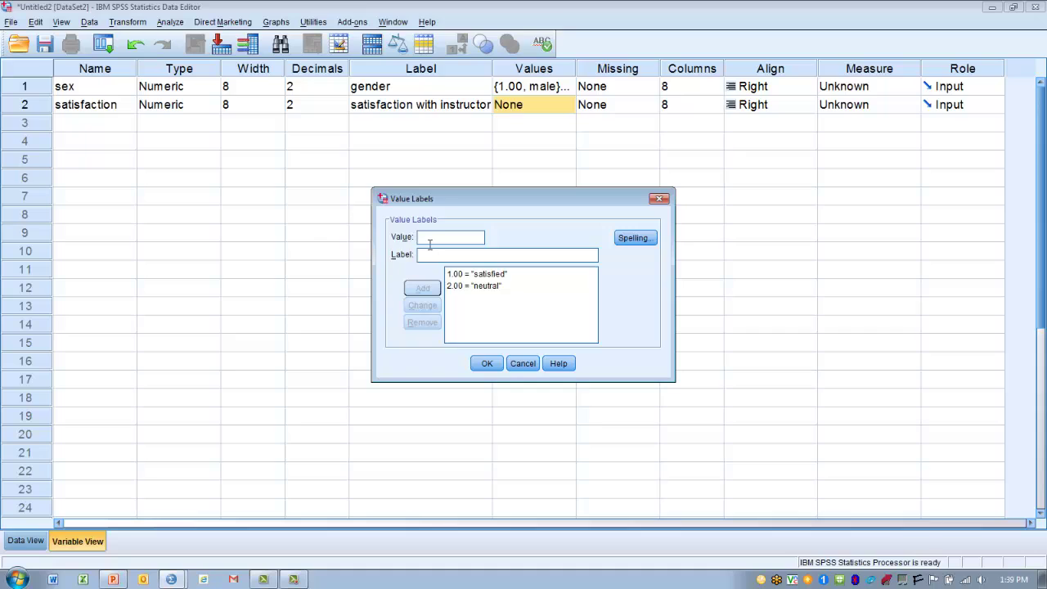
type("3")
left_click(430, 255)
type("uns")
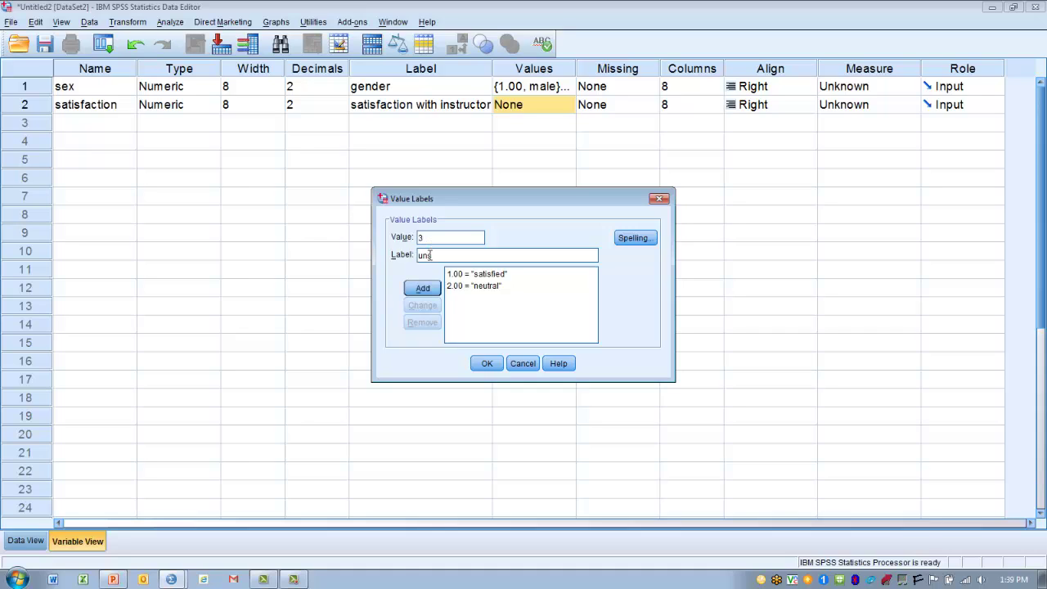
type("atisfied")
left_click(423, 290)
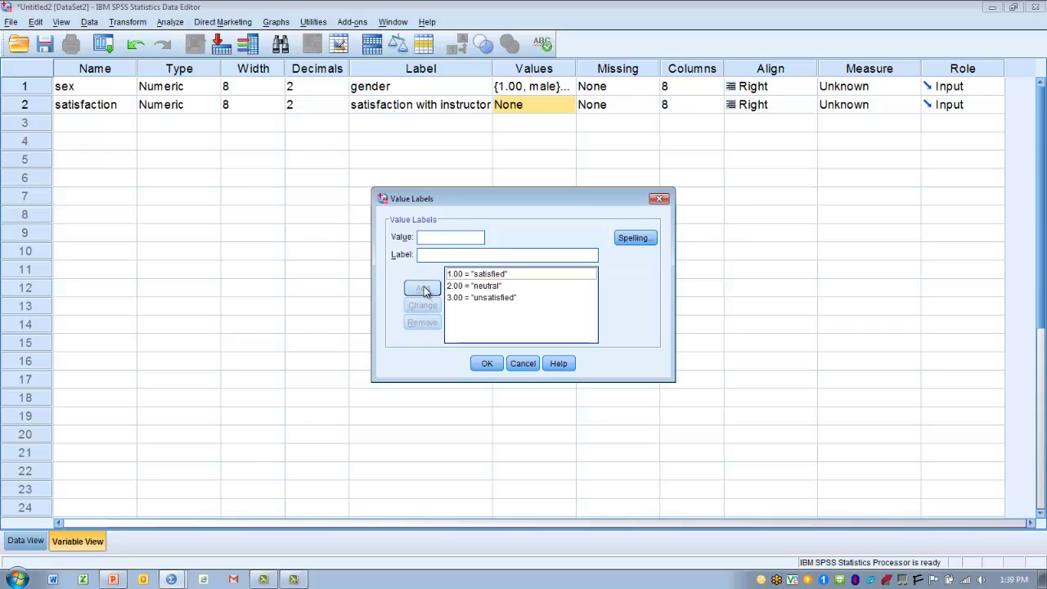
left_click(483, 366)
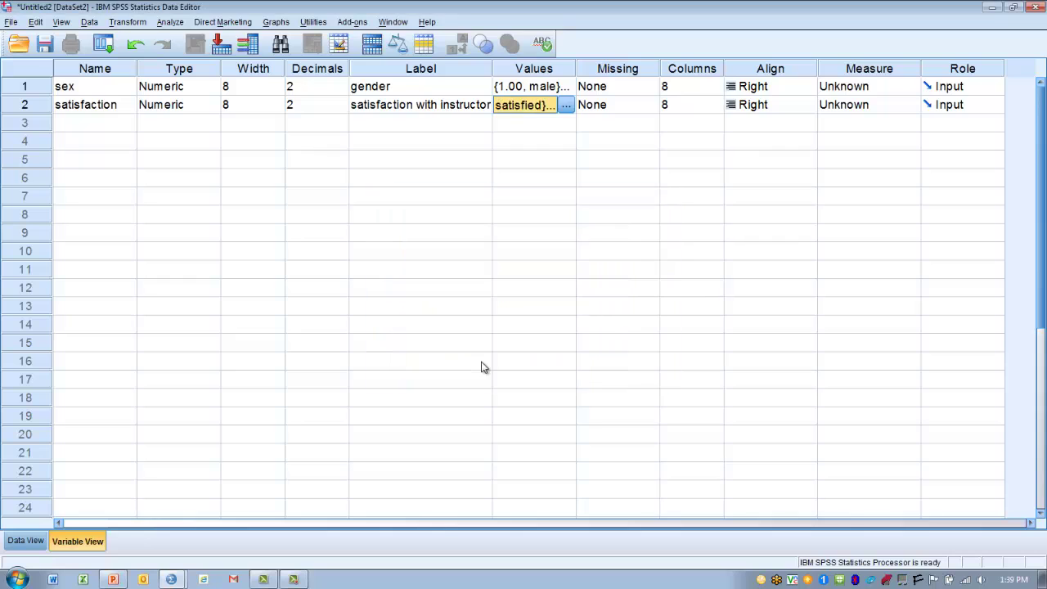
In Data View, enter sex code 1 for cases 1–4
left_click(29, 542)
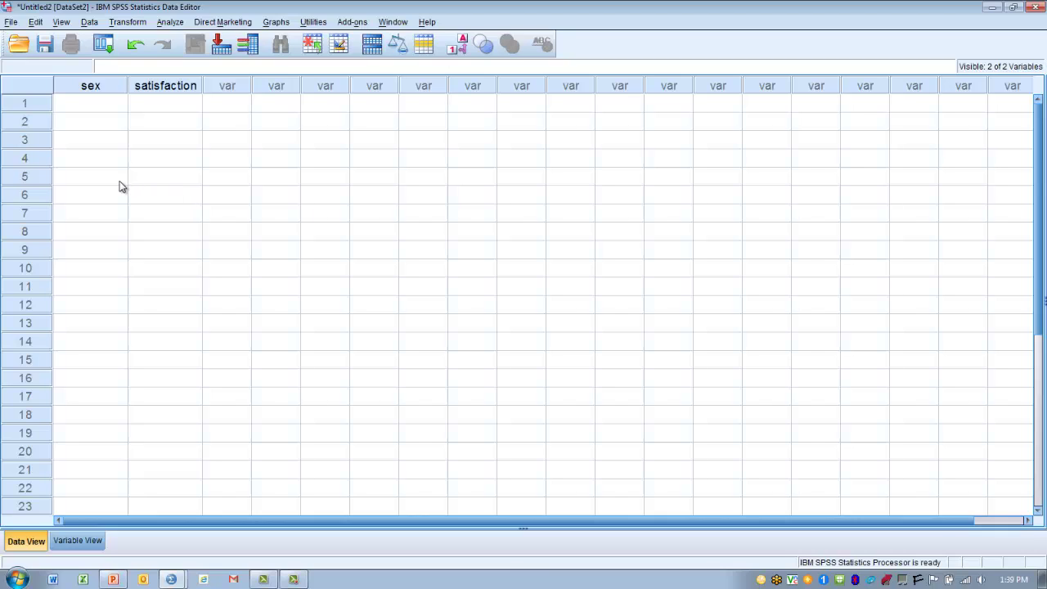
left_click(90, 106)
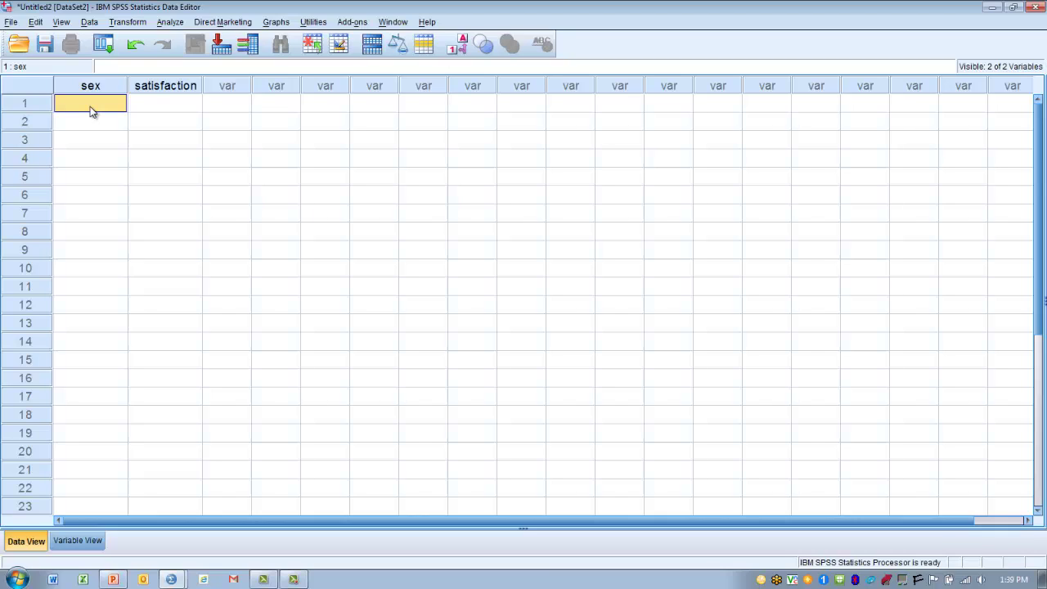
type("1")
key("Return")
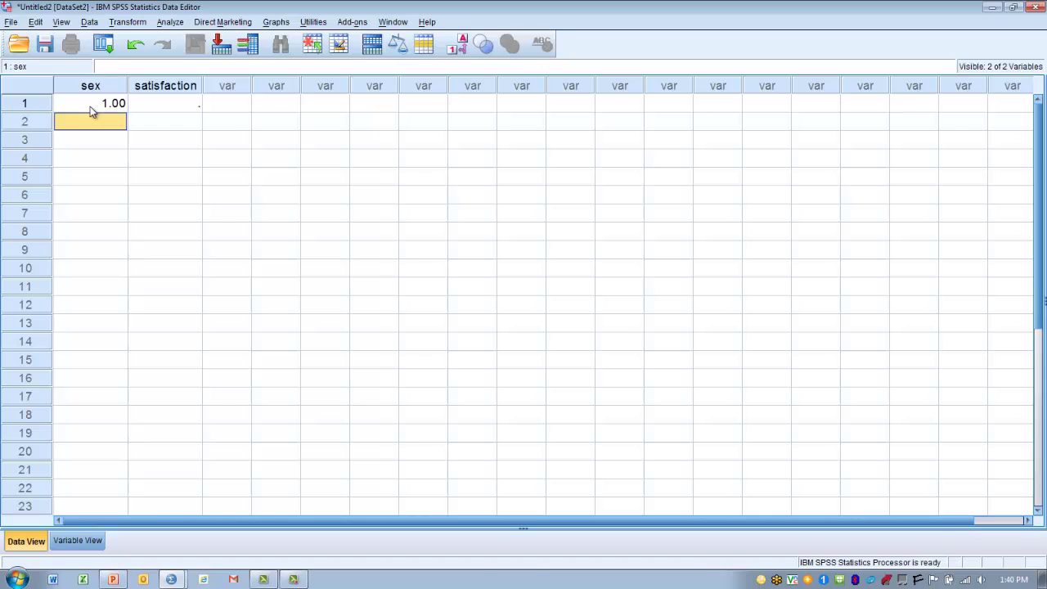
type("1")
key("Return")
type("1")
key("Return")
type("1")
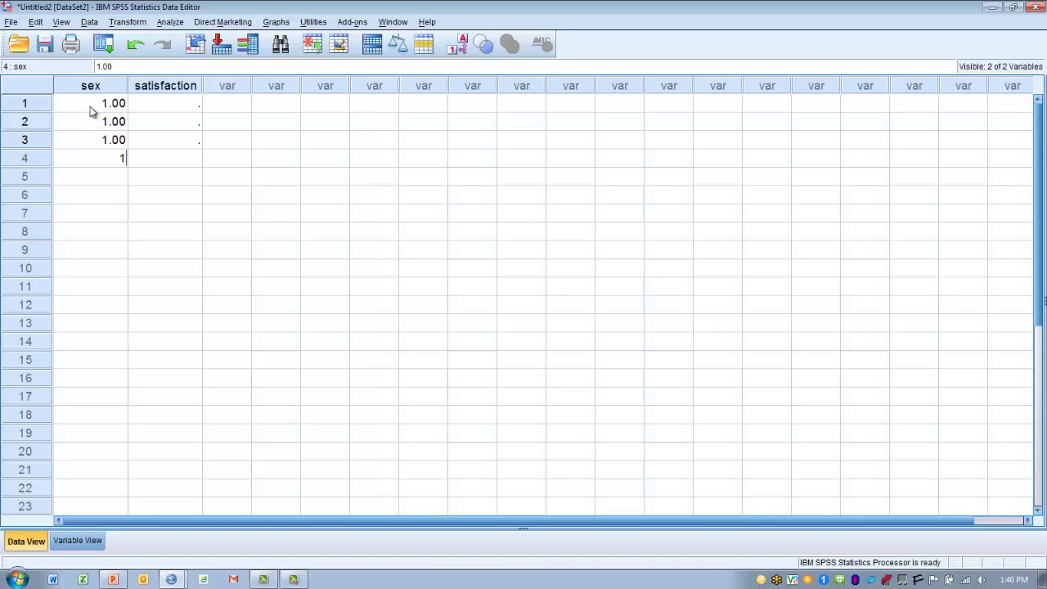
key("Return")
Enter sex code 2 for cases 5–10
type("2")
key("Return")
type("2")
key("Return")
type("2")
key("Return")
type("2")
key("Return")
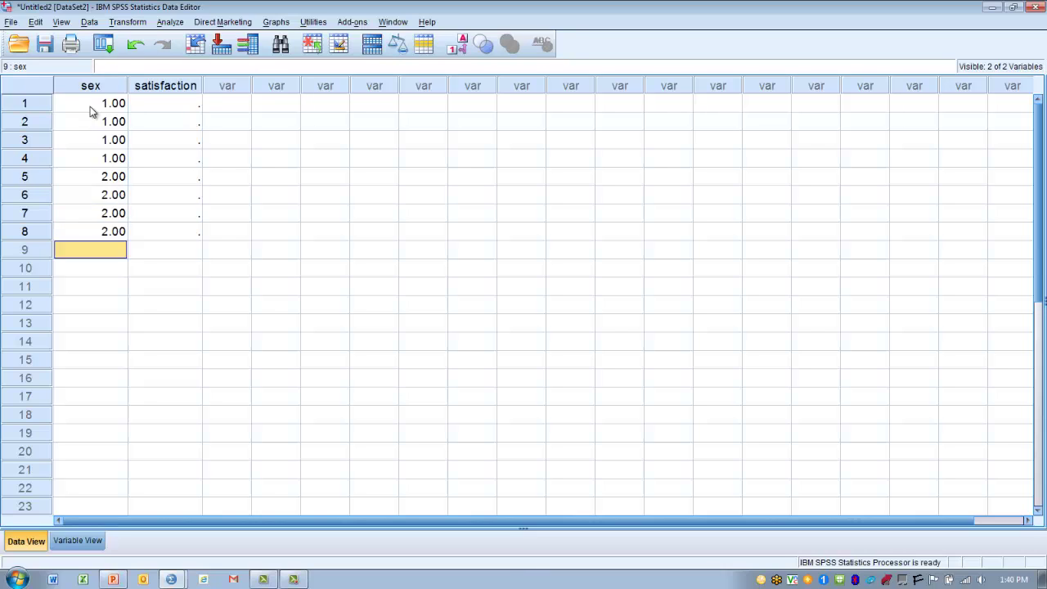
type("2")
key("Return")
type("2")
key("Return")
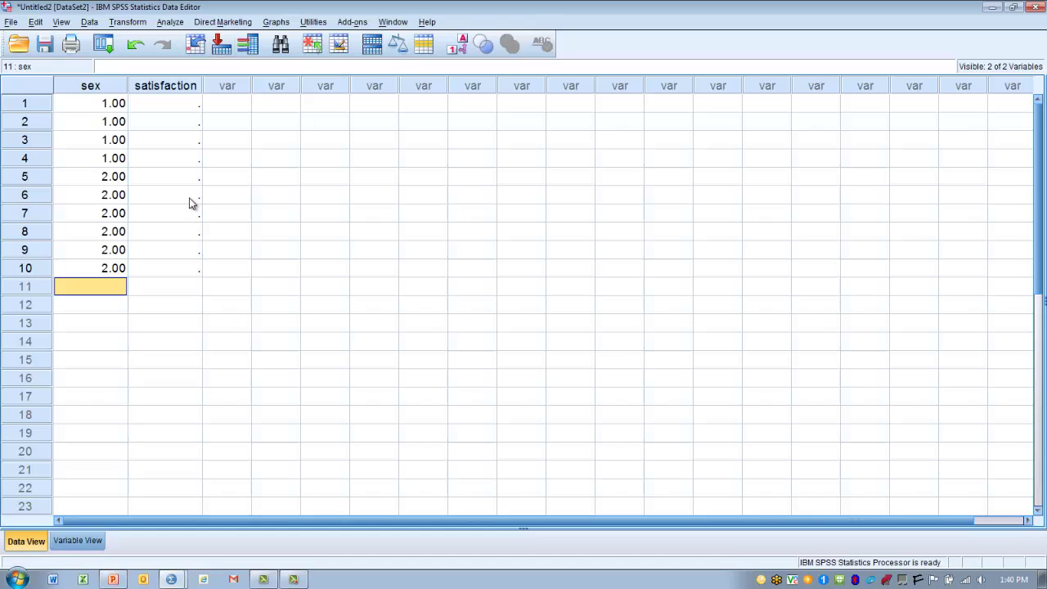
left_click(162, 108)
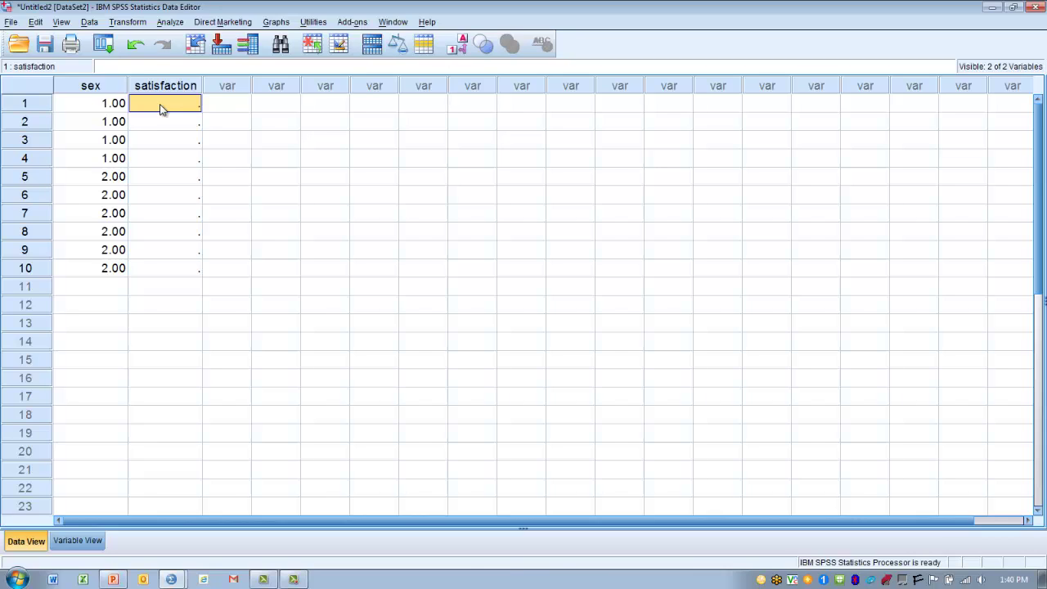
Enter satisfaction rating 1 for cases 1–3
type("1")
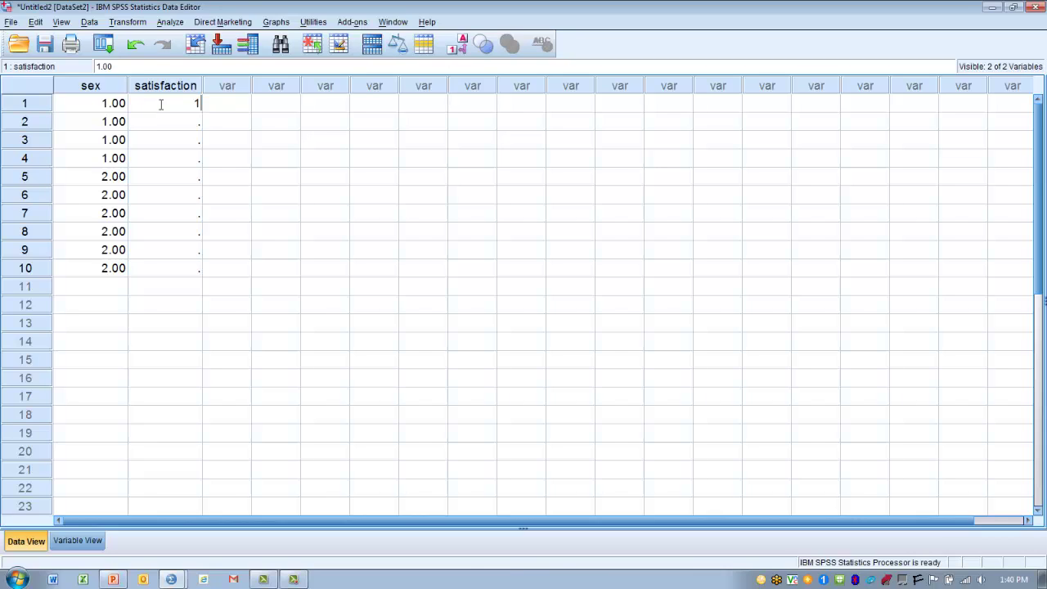
key("Return")
type("1")
key("Return")
type("1")
key("Return")
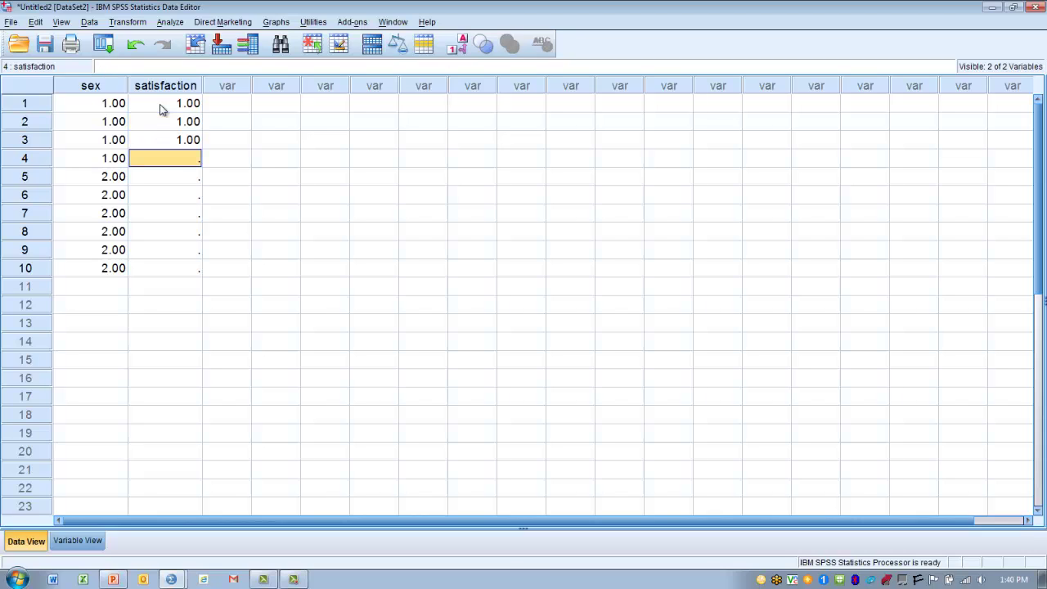
Continue the satisfaction column with ratings 2, 2, 2, 2, 3, 3
type("2")
key("Return")
type("2")
key("Return")
type("2")
key("Return")
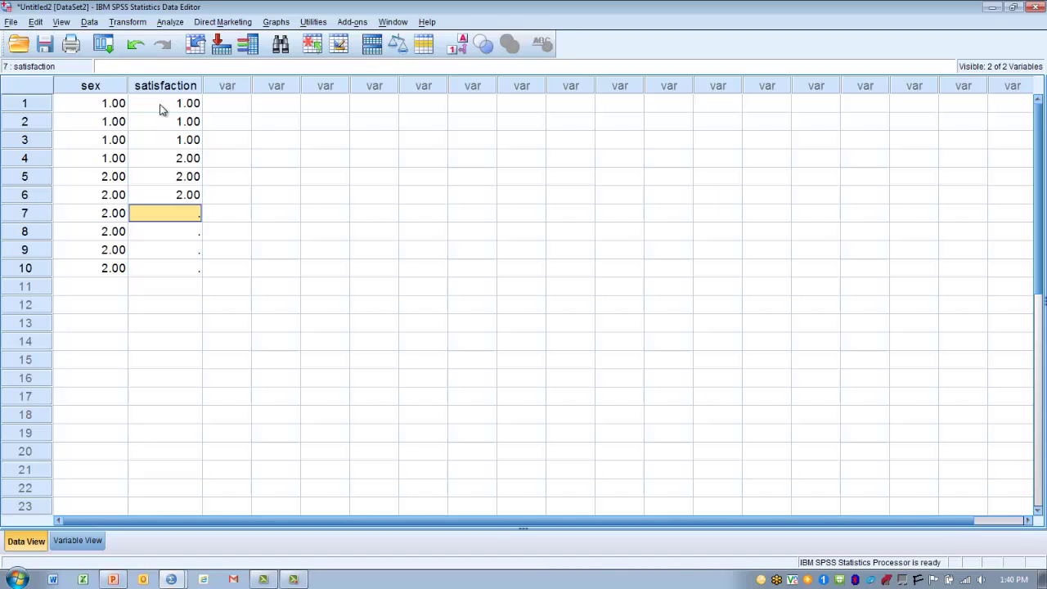
type("2")
key("Return")
type("2")
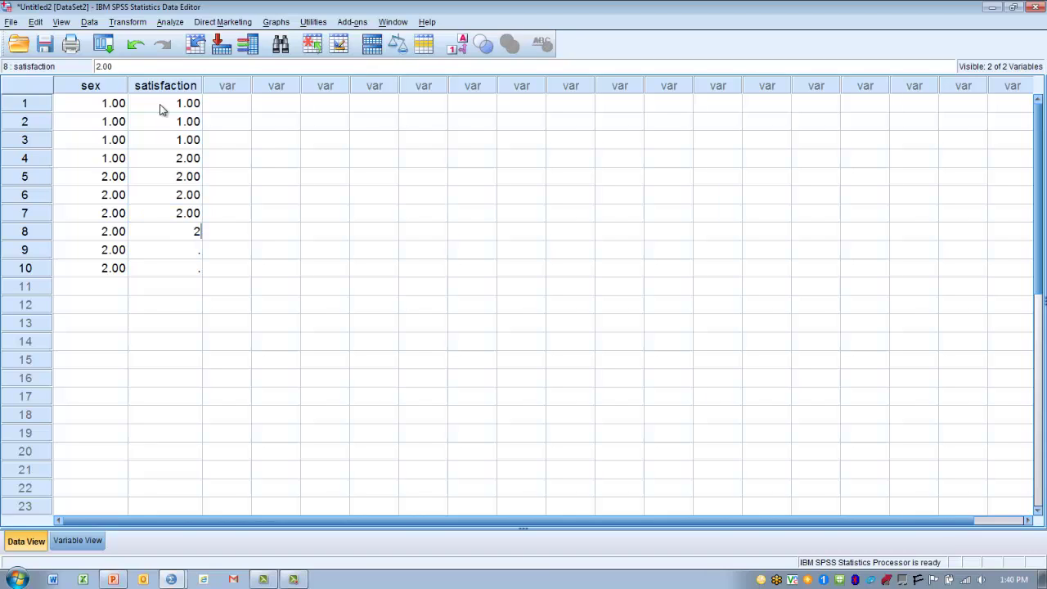
key("Return")
type("3")
key("Return")
type("3")
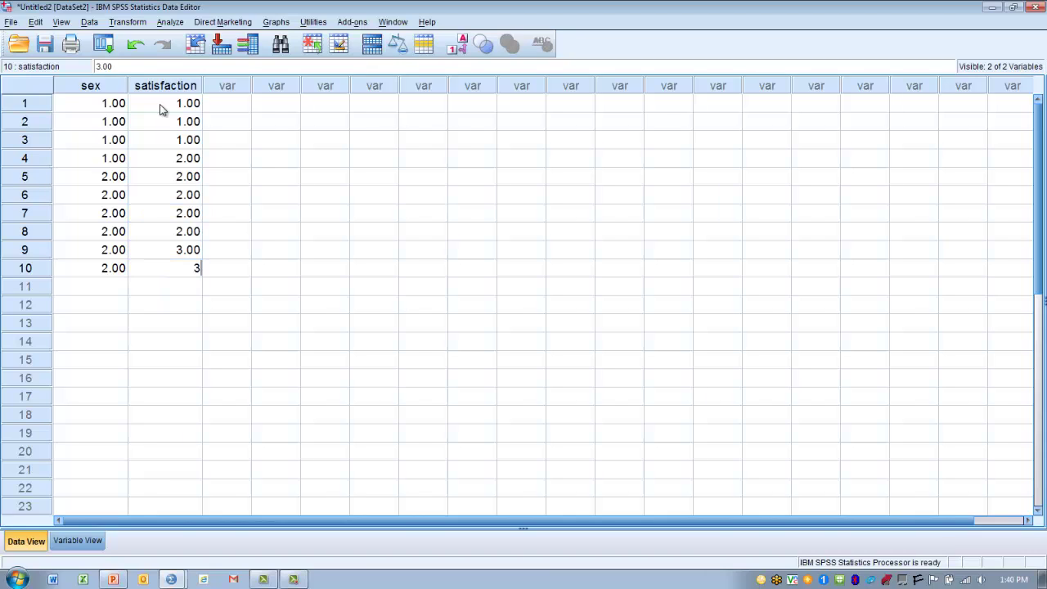
key("Return")
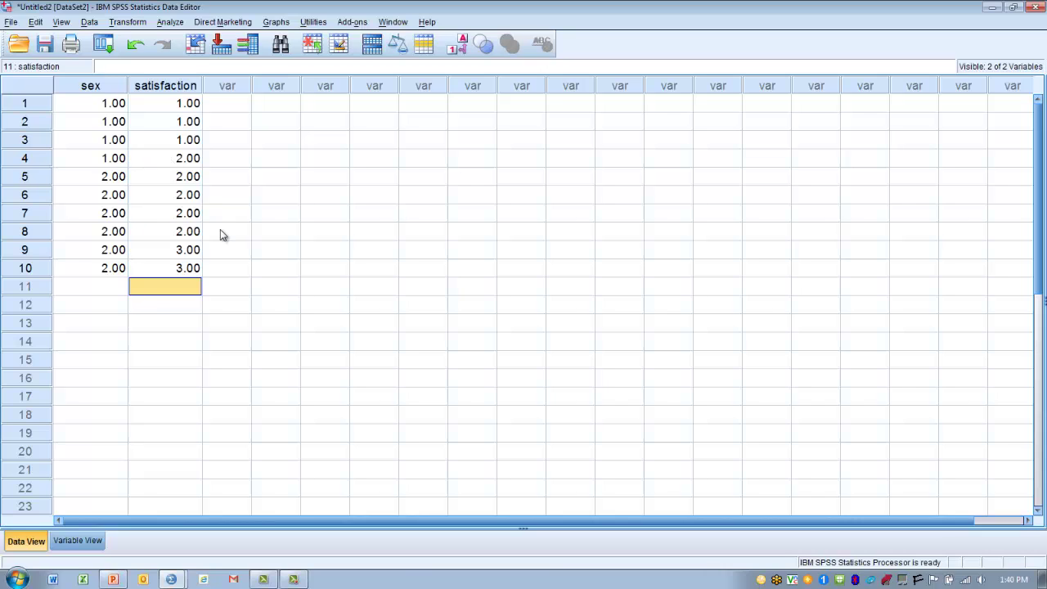
left_click(460, 47)
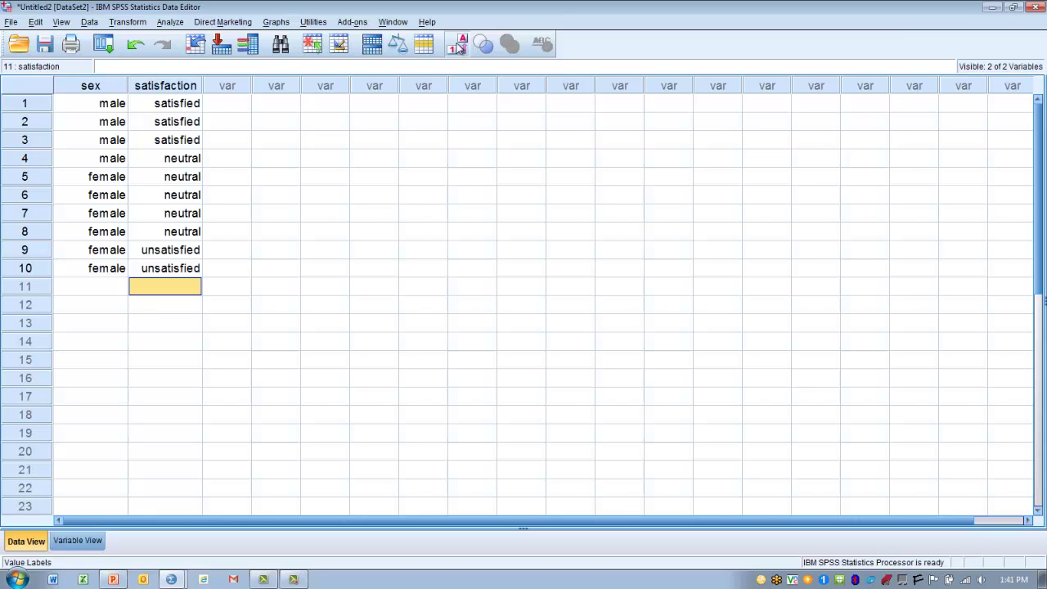
left_click(460, 47)
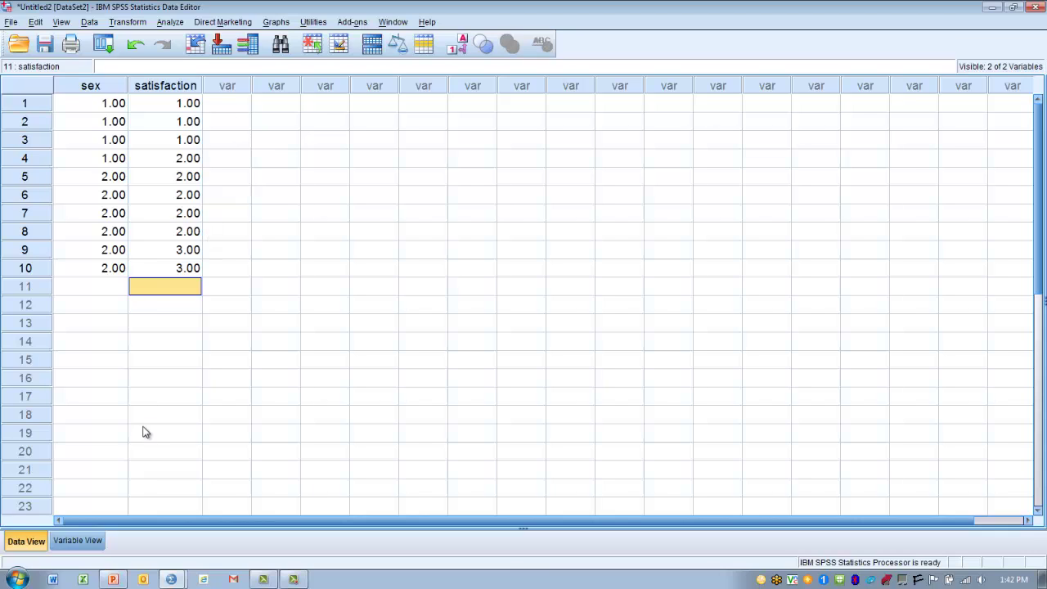
In Variable View, add a third variable named 'gpa' in row 3
left_click(81, 541)
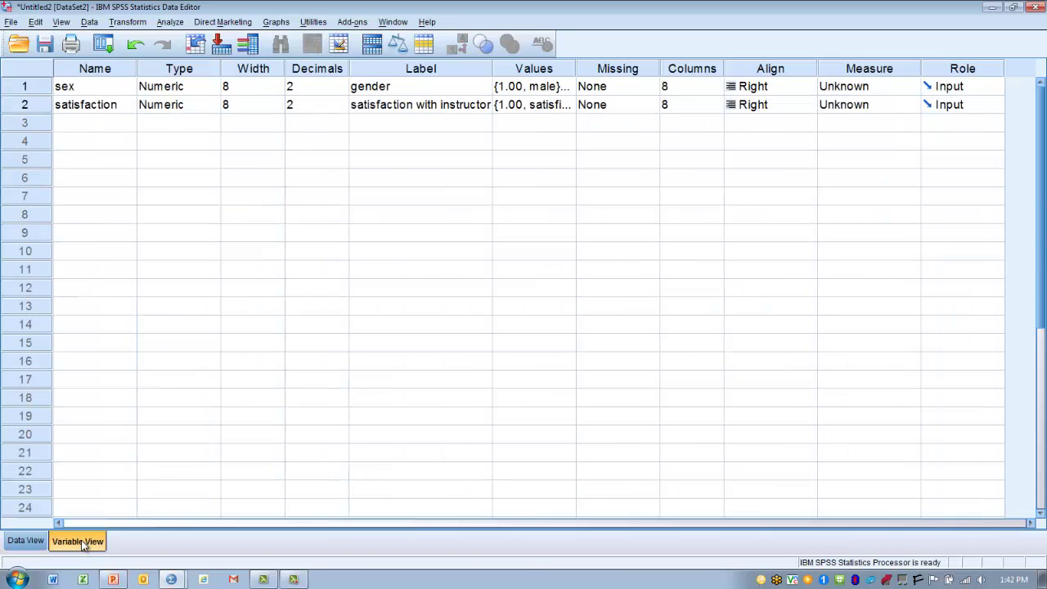
left_click(68, 128)
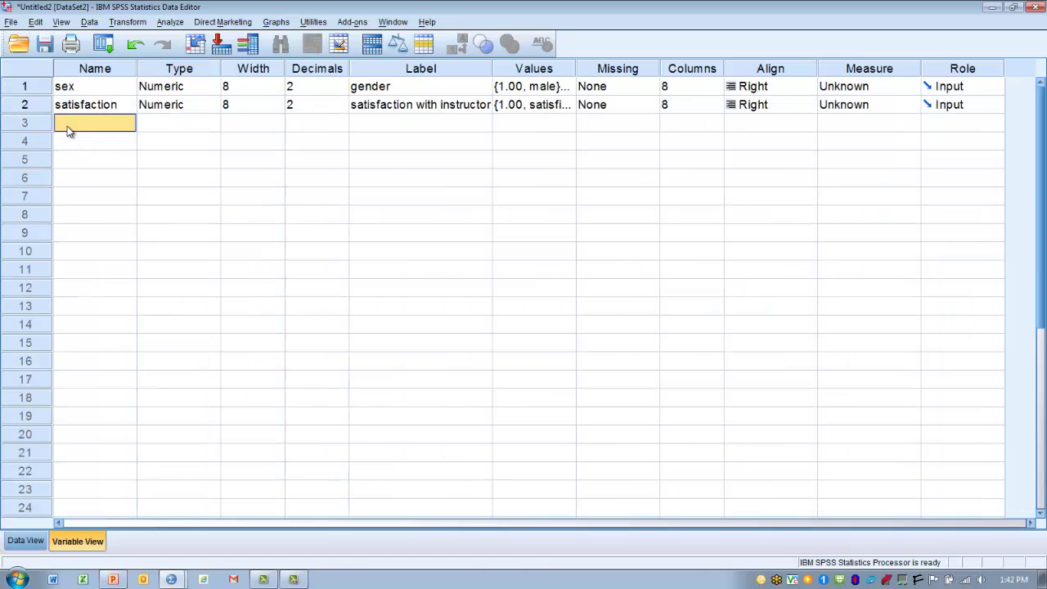
type("gpa")
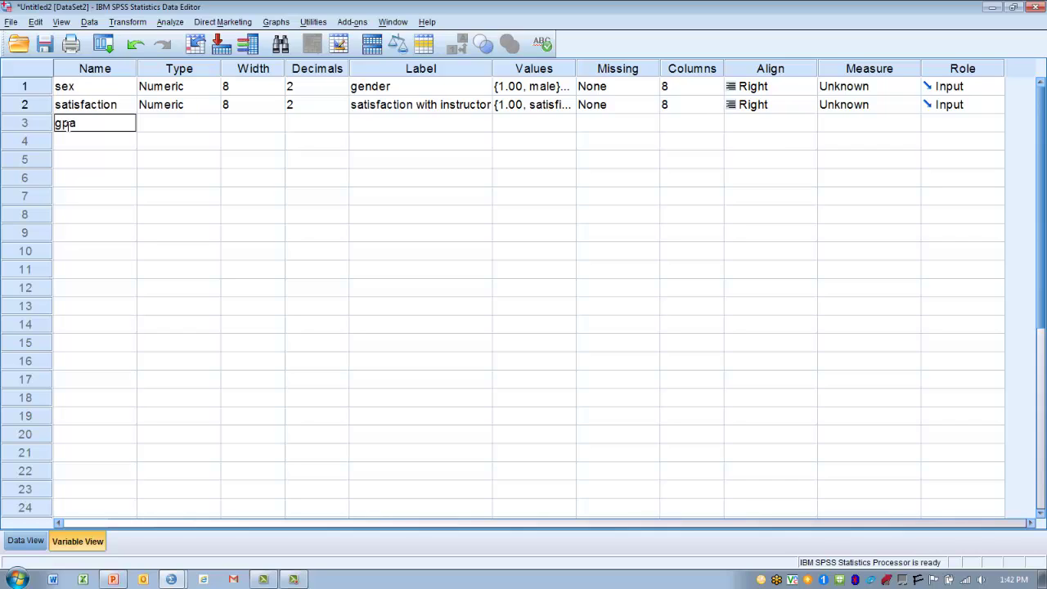
left_click(70, 130)
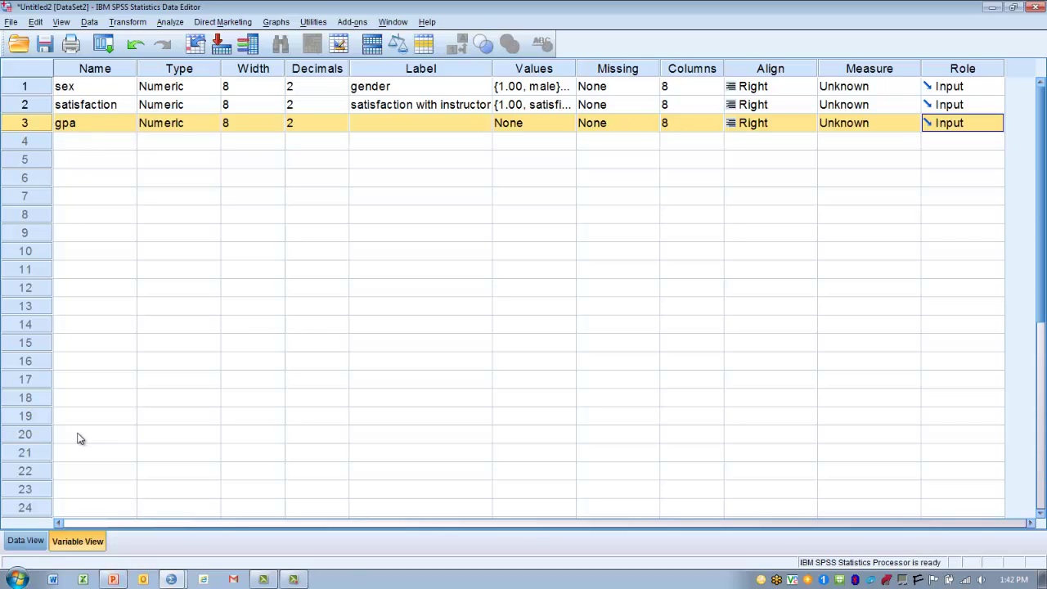
In Data View, enter gpa values 3, 2.5, 3.5, 4 and 3.75 for cases 1–5
left_click(26, 540)
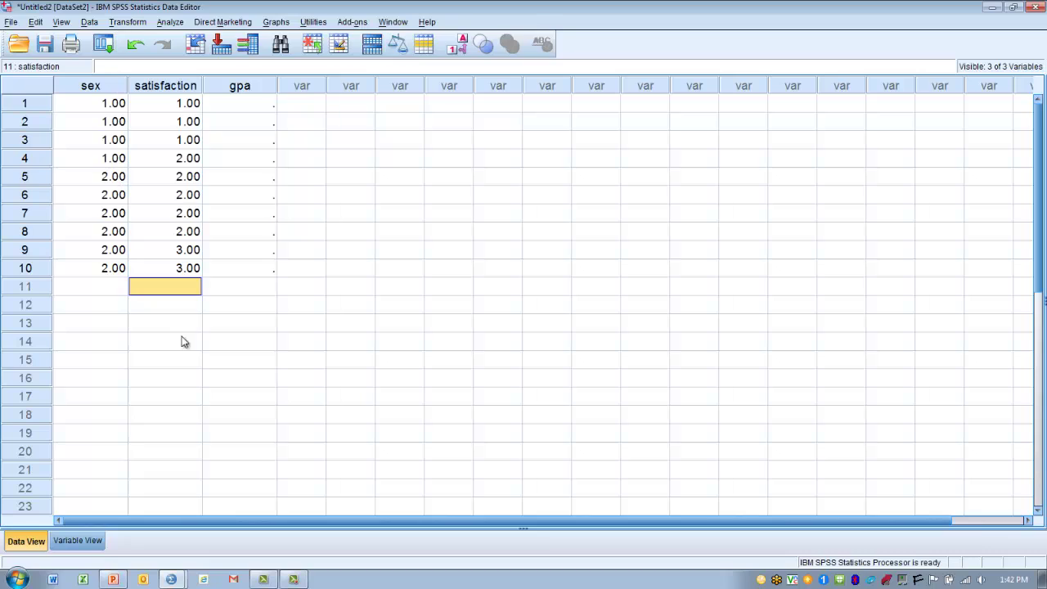
left_click(253, 106)
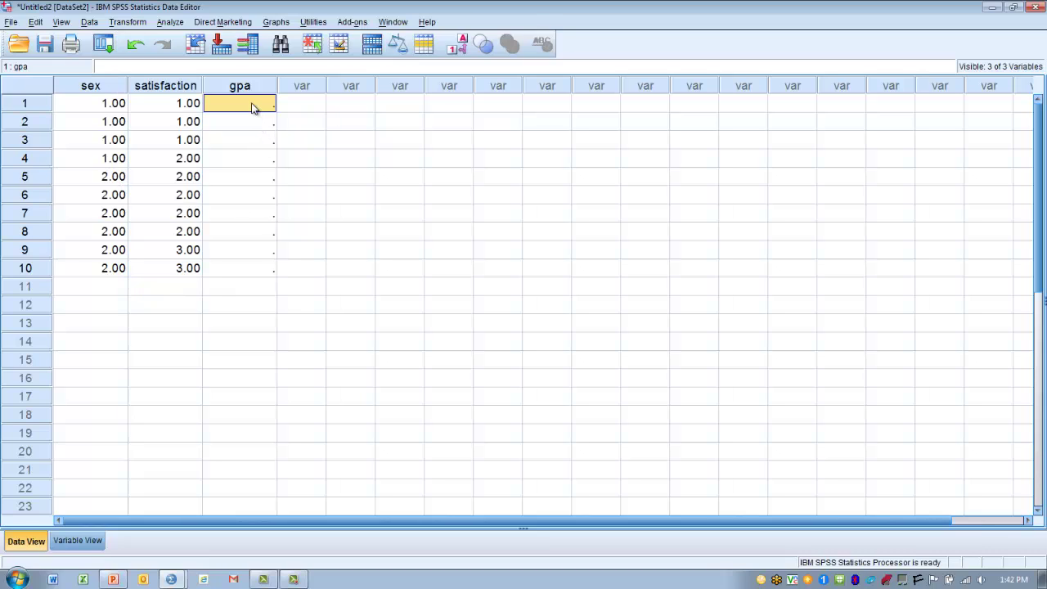
type("3")
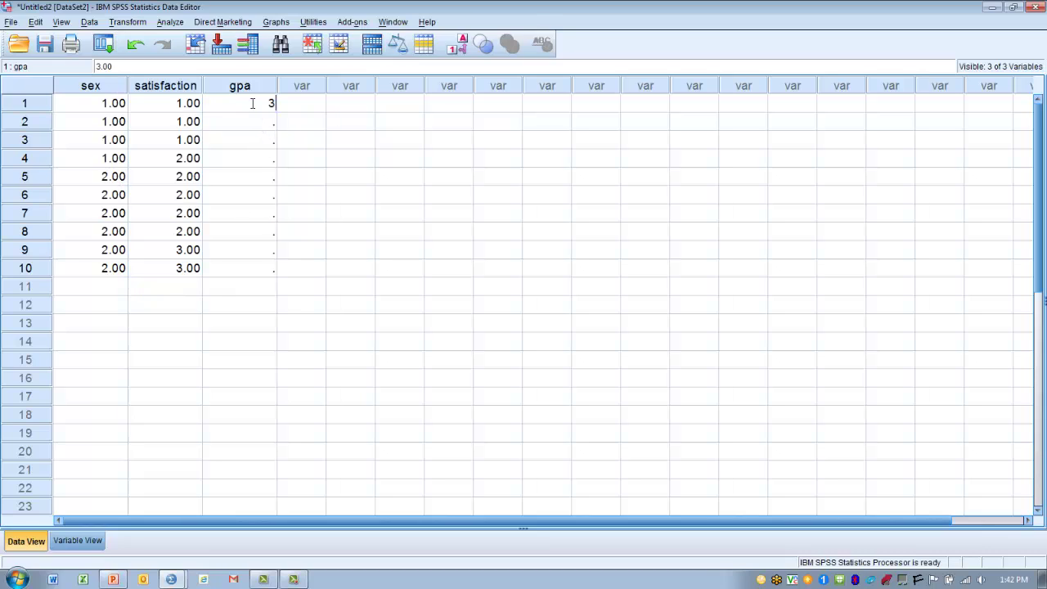
key("Return")
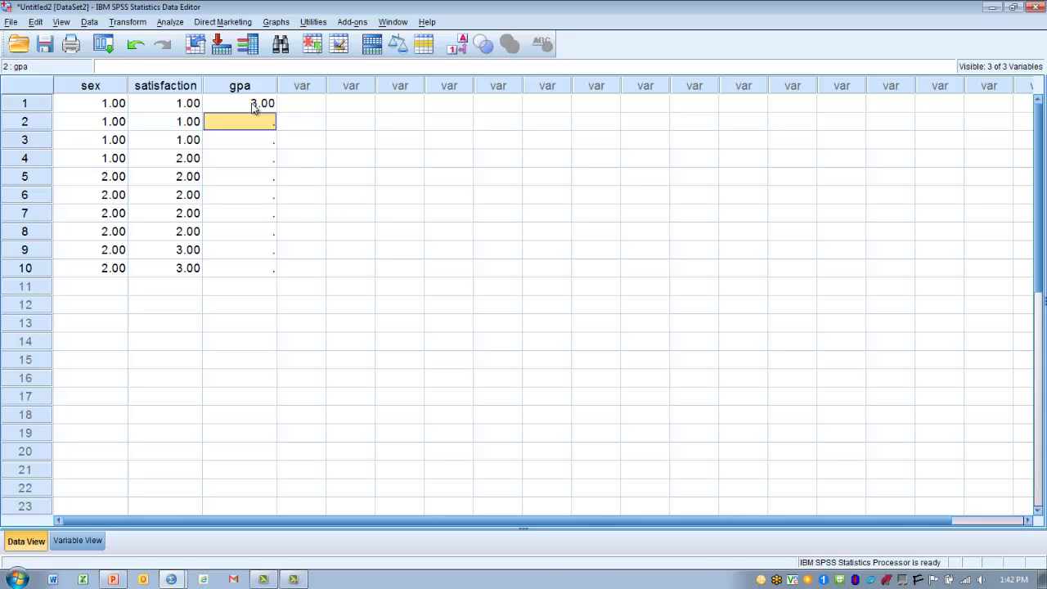
type("2.5")
key("Return")
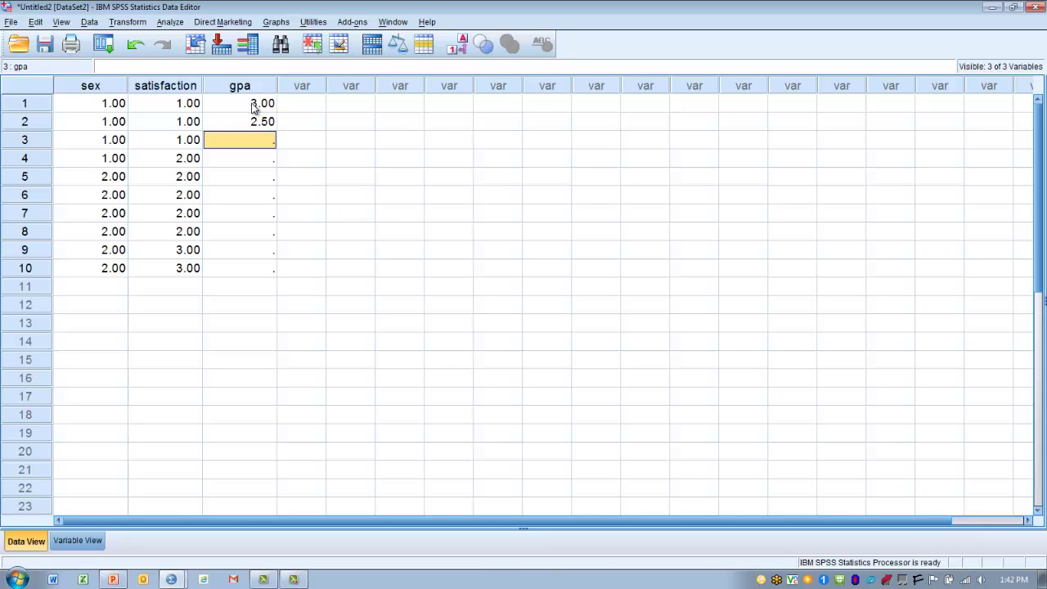
type("3.5")
key("Return")
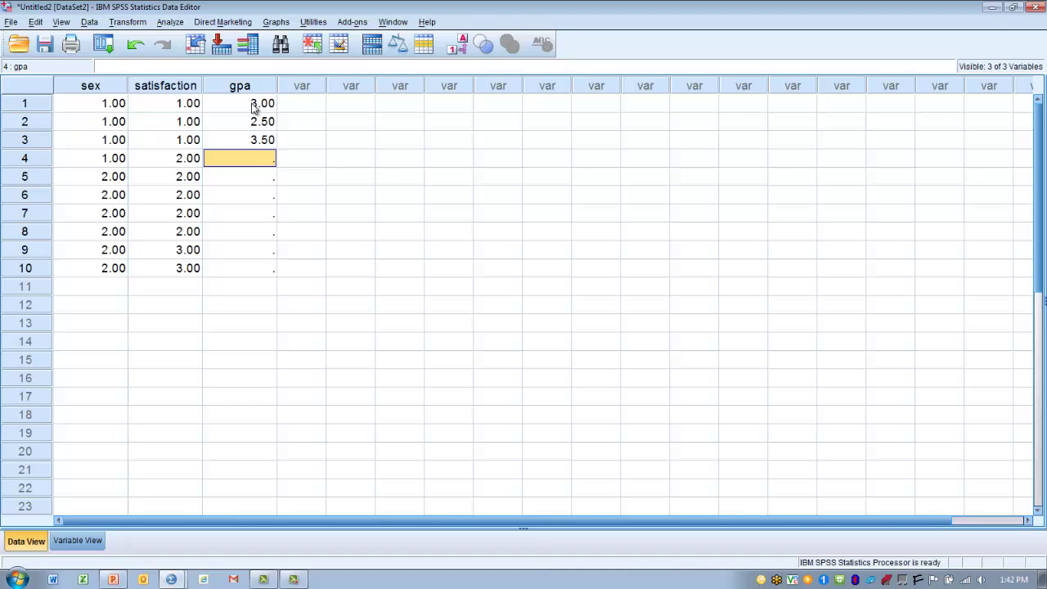
type("4")
key("Return")
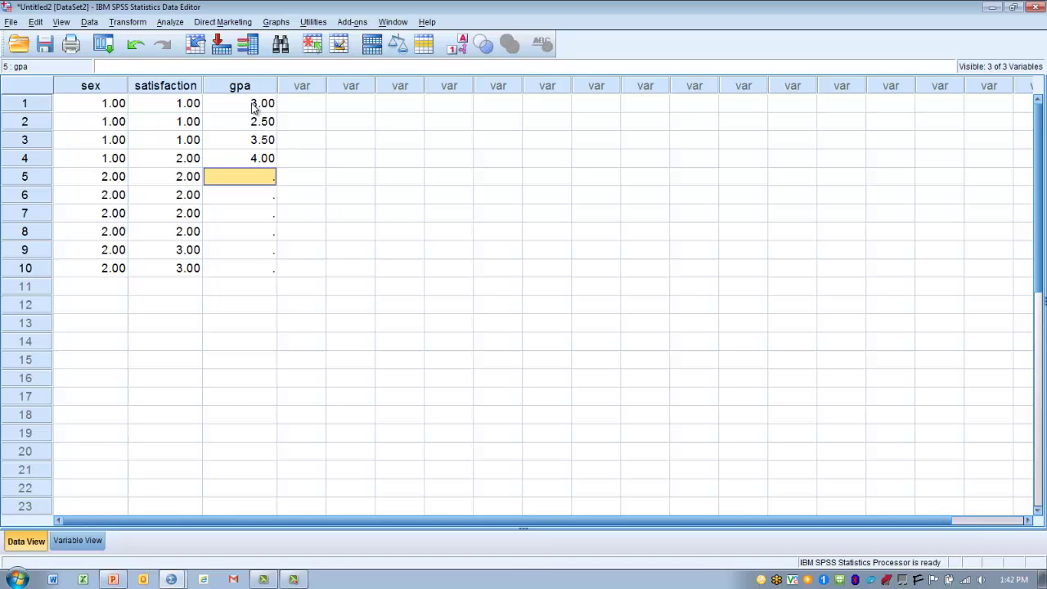
type("3.75")
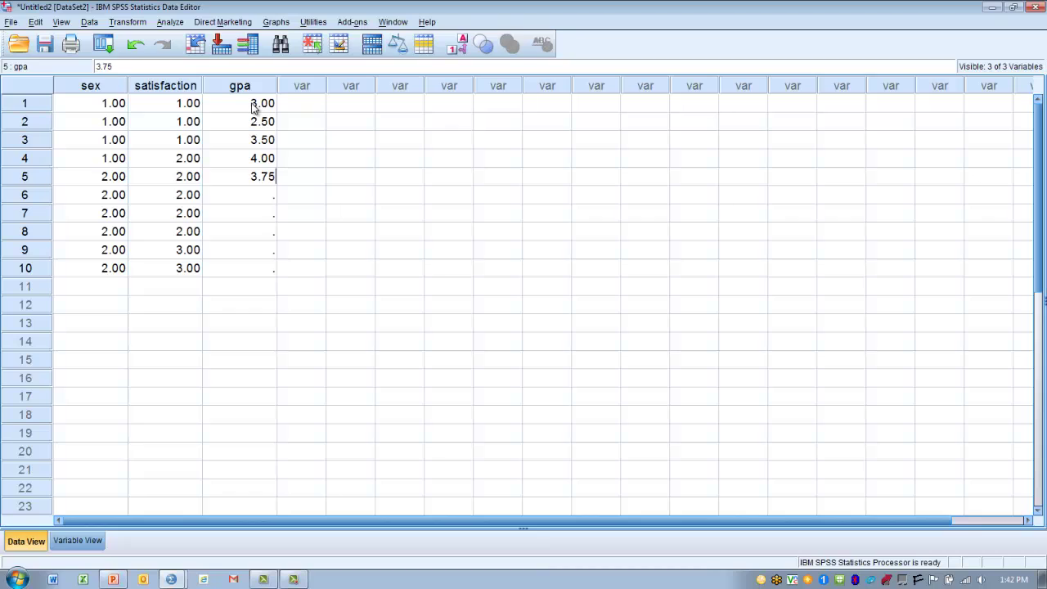
key("Return")
Enter gpa values 3.5, 2.74, 3.0, 2.5 and 1.5 for cases 6–10
type("3.5")
key("Return")
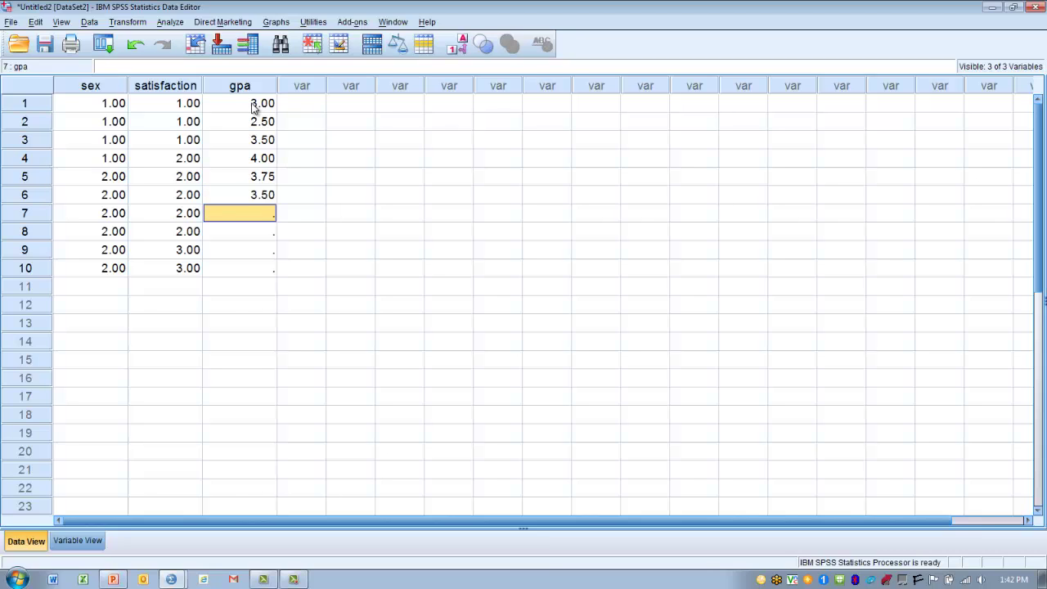
type("2.74")
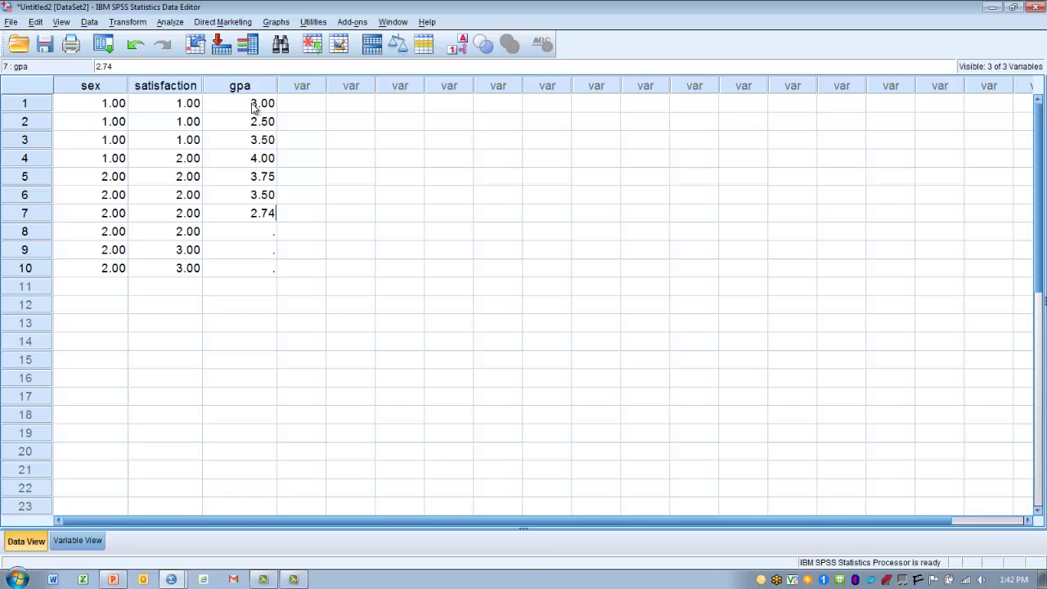
key("Return")
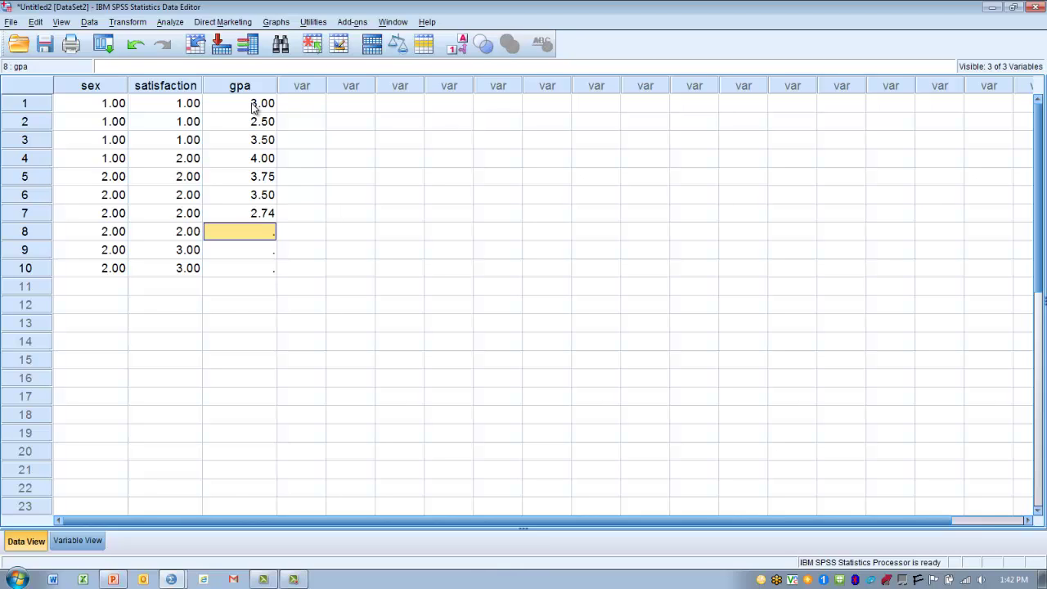
type("3.0")
key("Return")
type("2")
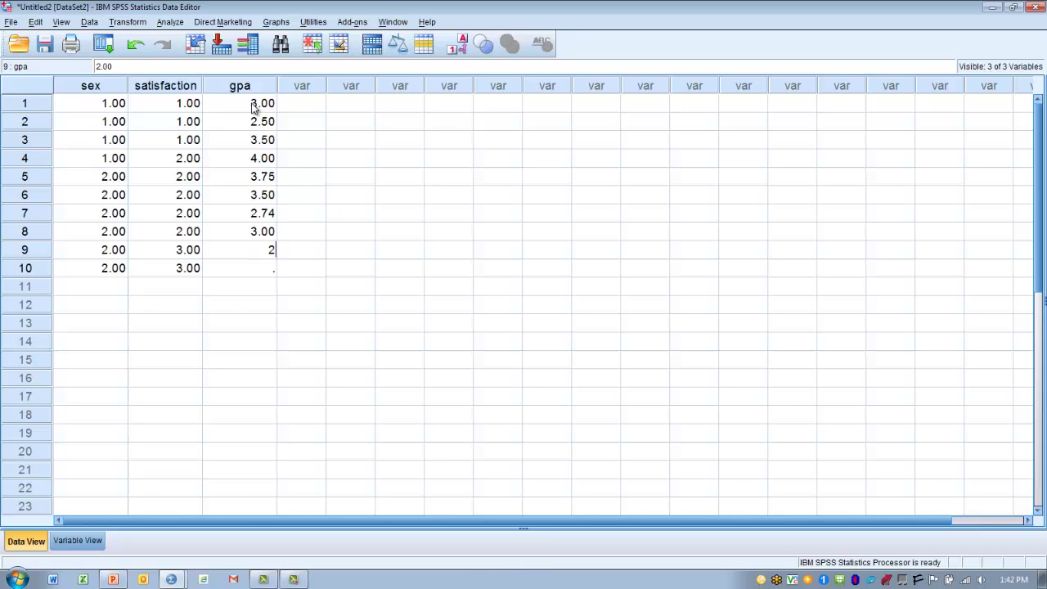
type(".5")
key("Return")
type("1.5")
key("Return")
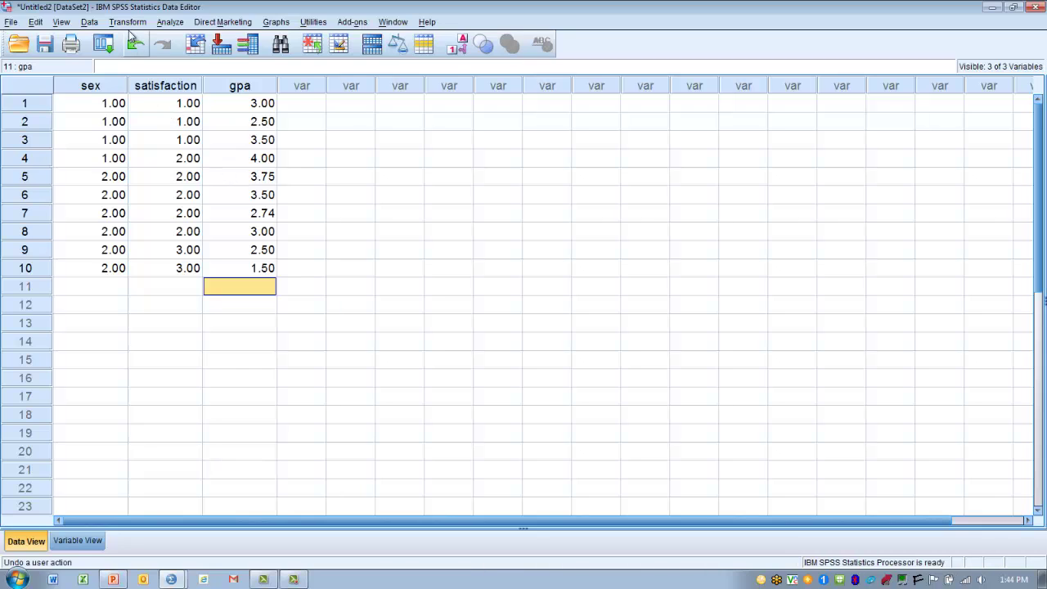
Set up Recode into Different Variables with gpa as input and 'passfail' as output
left_click(129, 23)
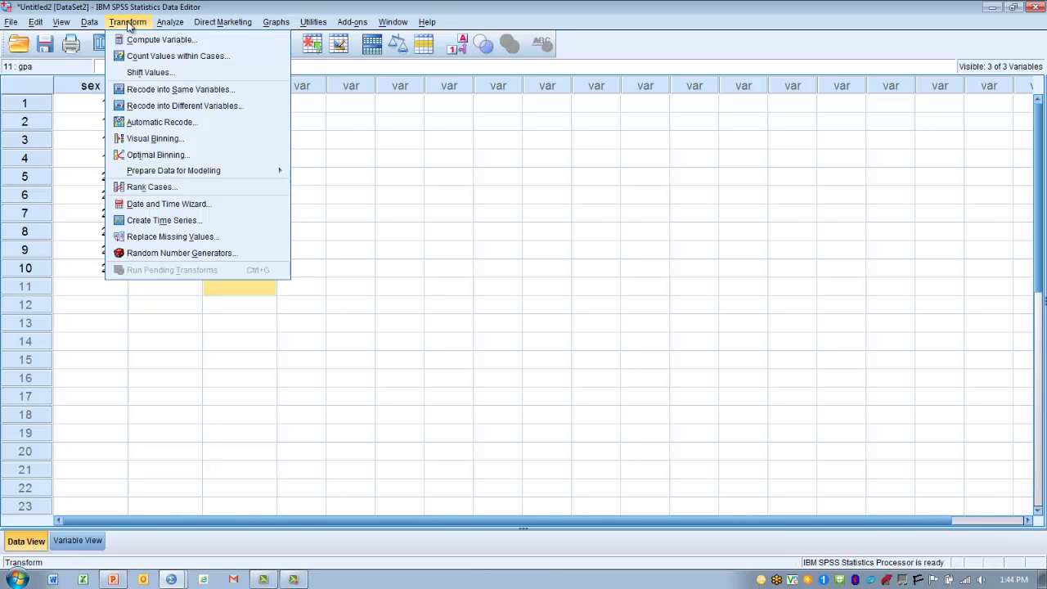
left_click(147, 106)
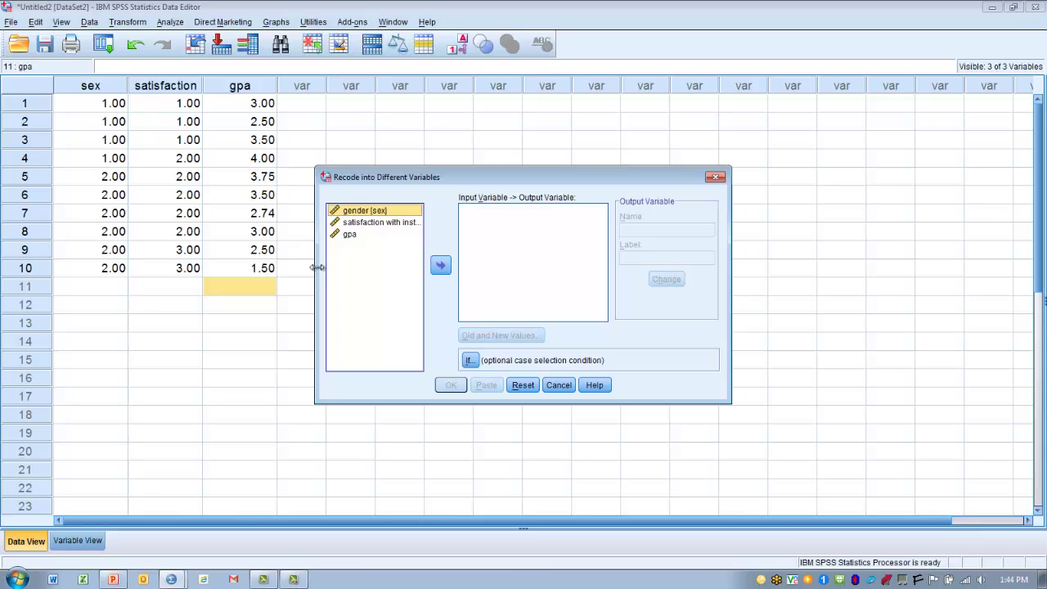
left_click(350, 237)
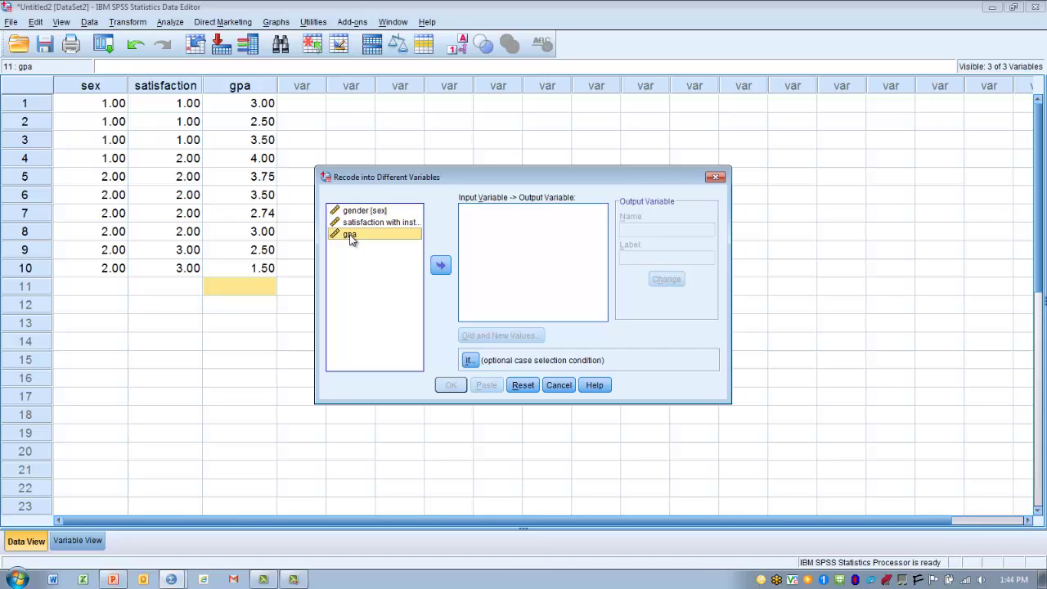
left_click(441, 267)
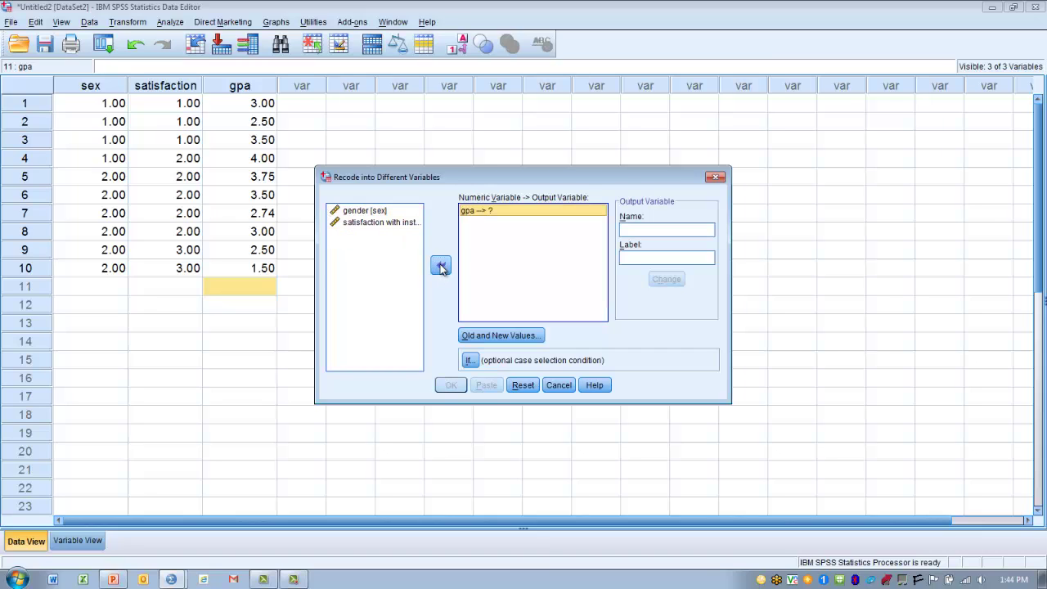
left_click(627, 231)
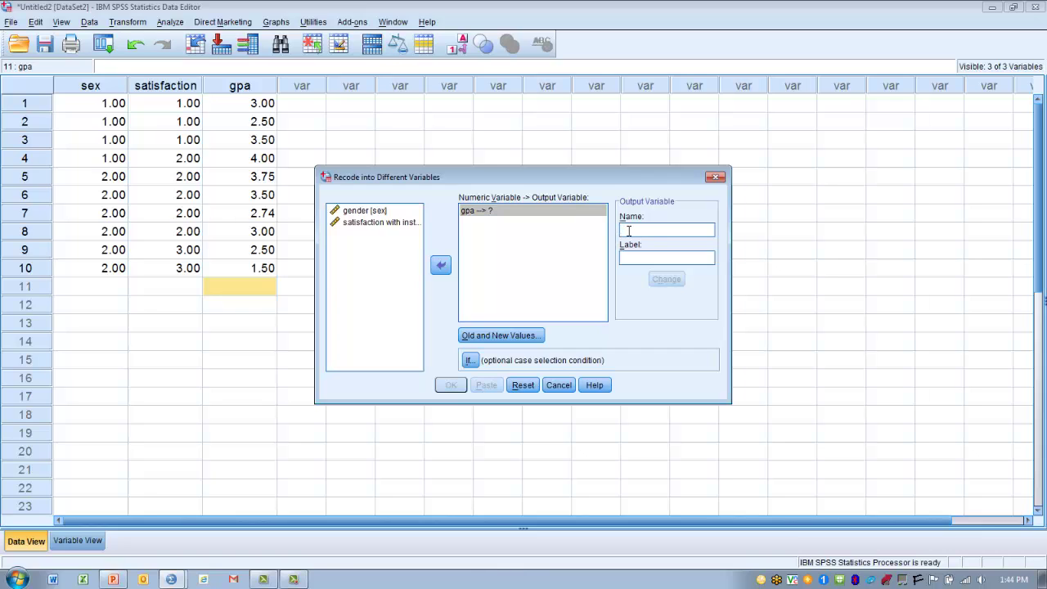
type("pass")
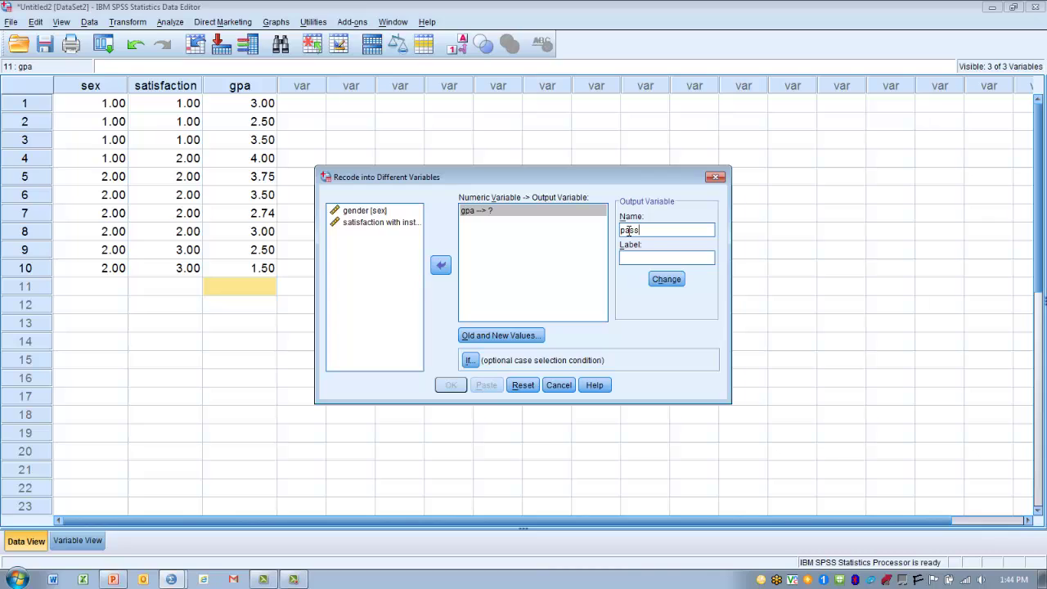
type("fail")
left_click(663, 280)
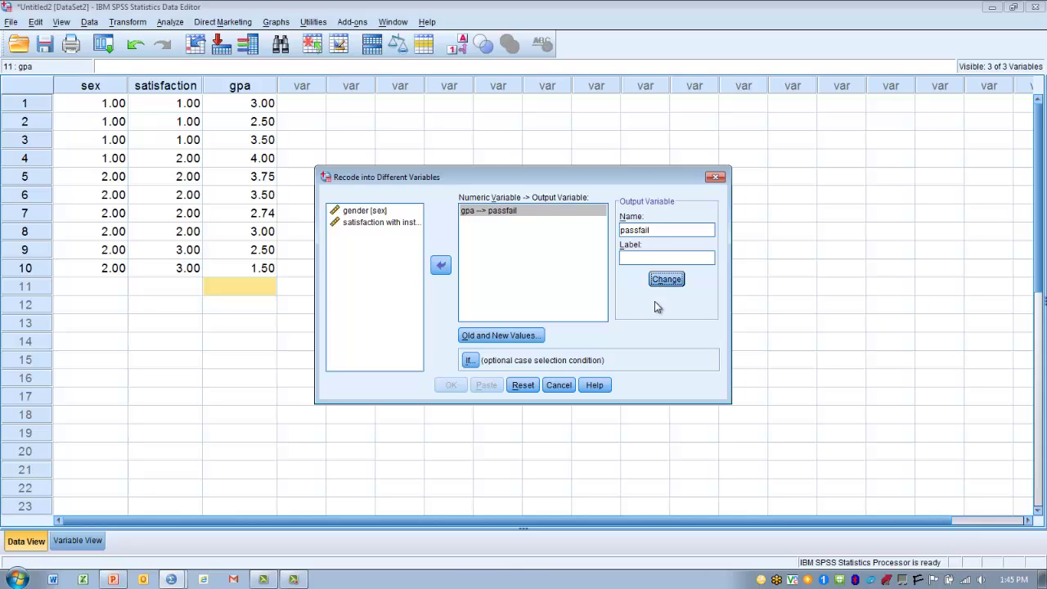
left_click(524, 337)
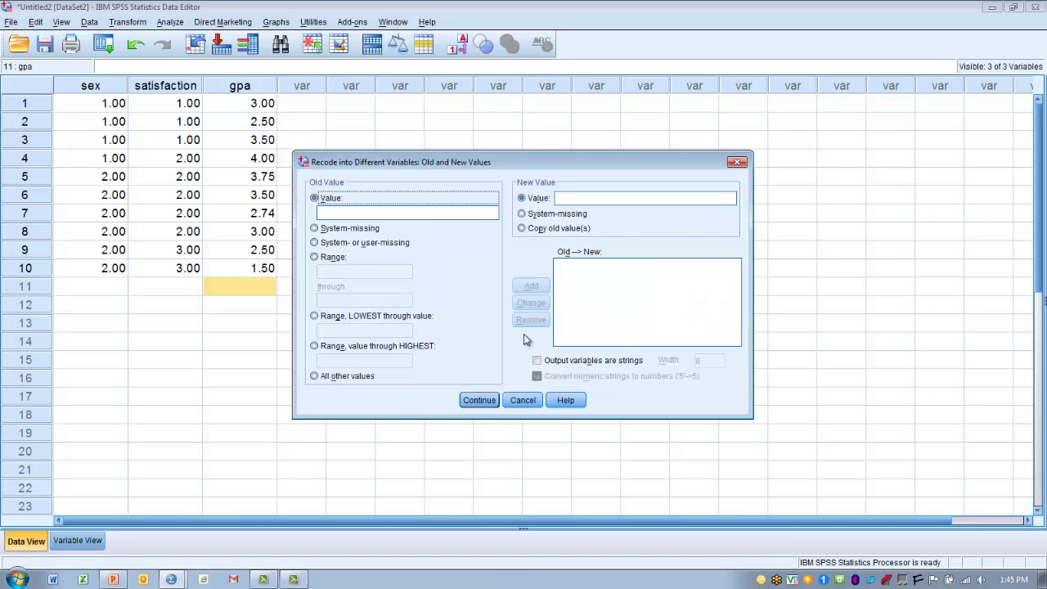
Add the recode rule Lowest through 1.75 → 0
left_click(328, 212)
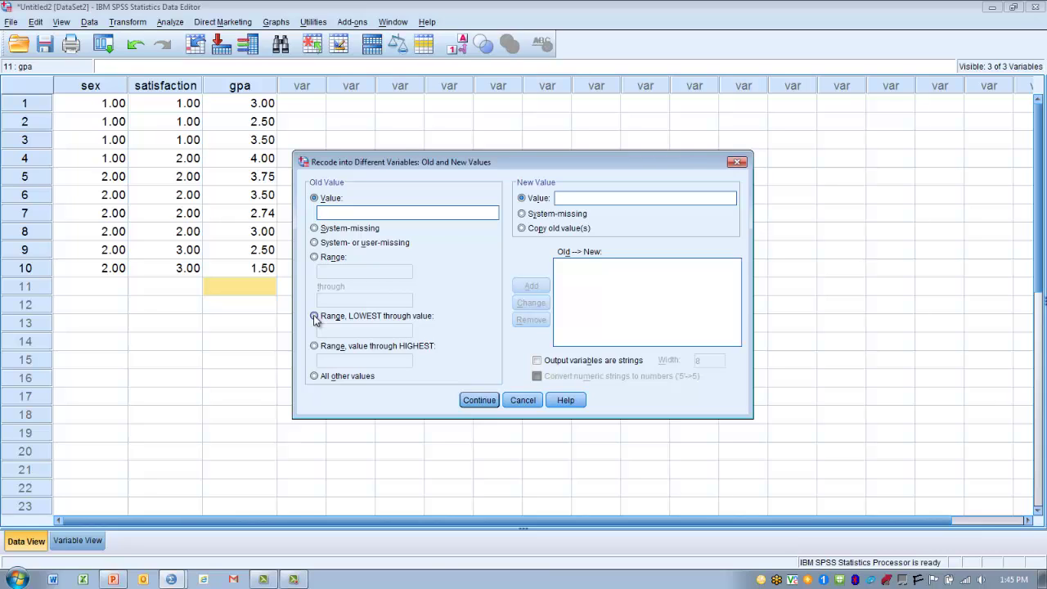
left_click(314, 318)
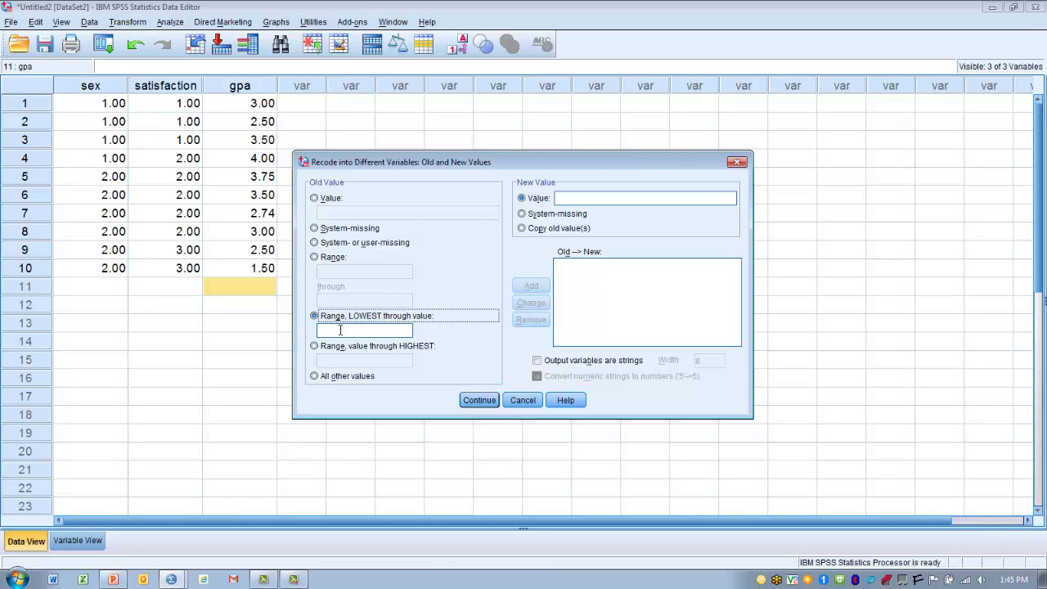
left_click(337, 330)
type("1")
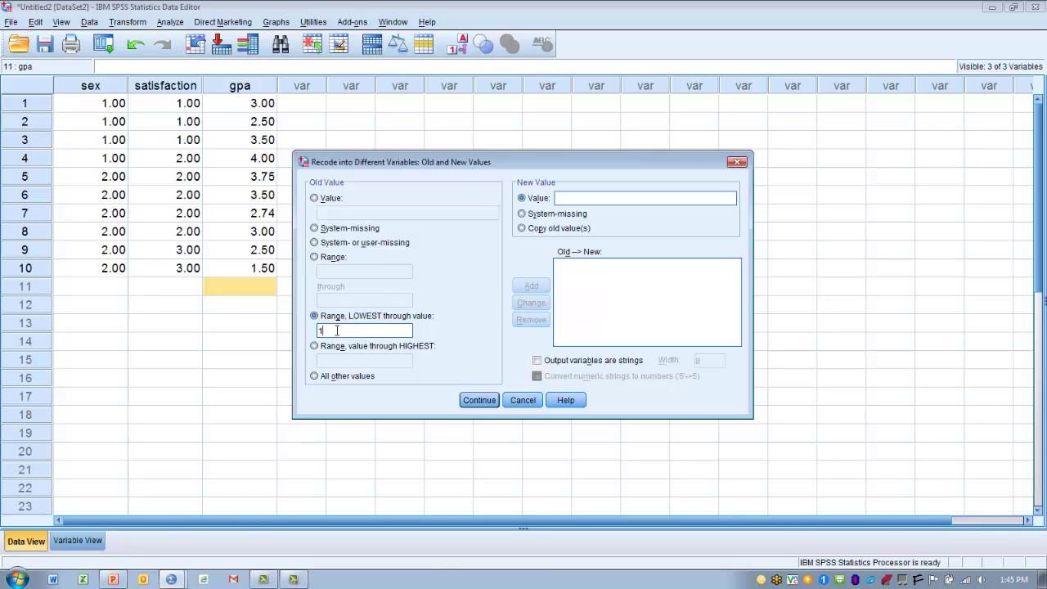
type(".75")
left_click(568, 198)
type("0")
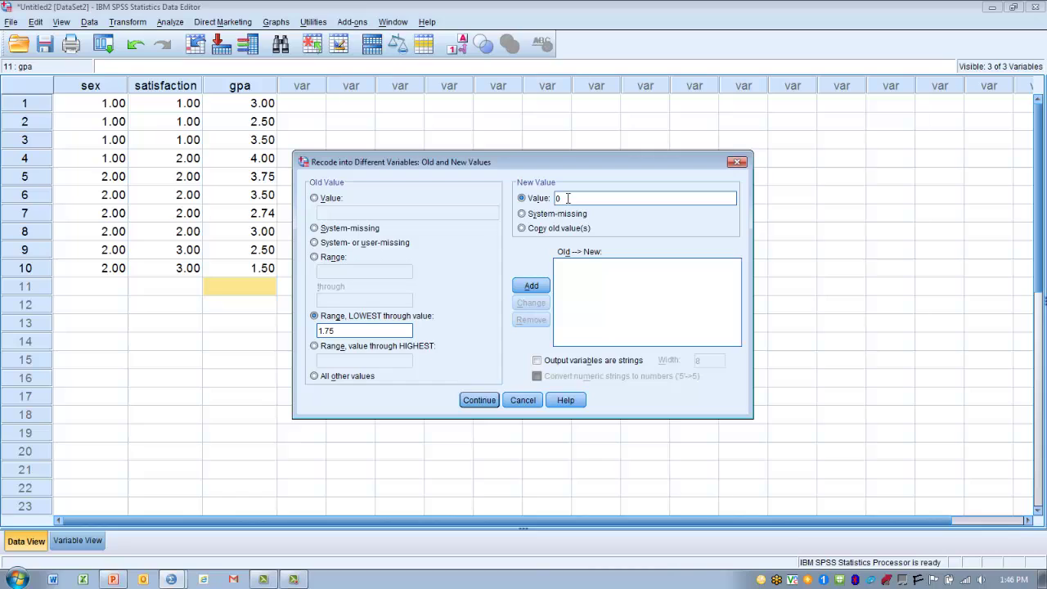
left_click(534, 286)
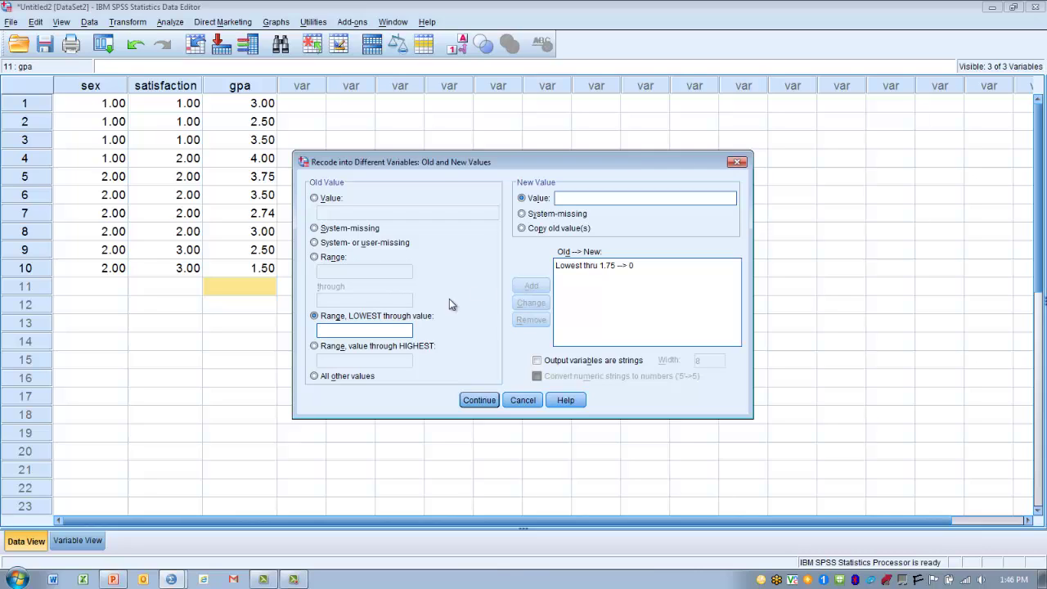
Add the recode rule 1.76 through Highest → 1 and check both rules
left_click(316, 348)
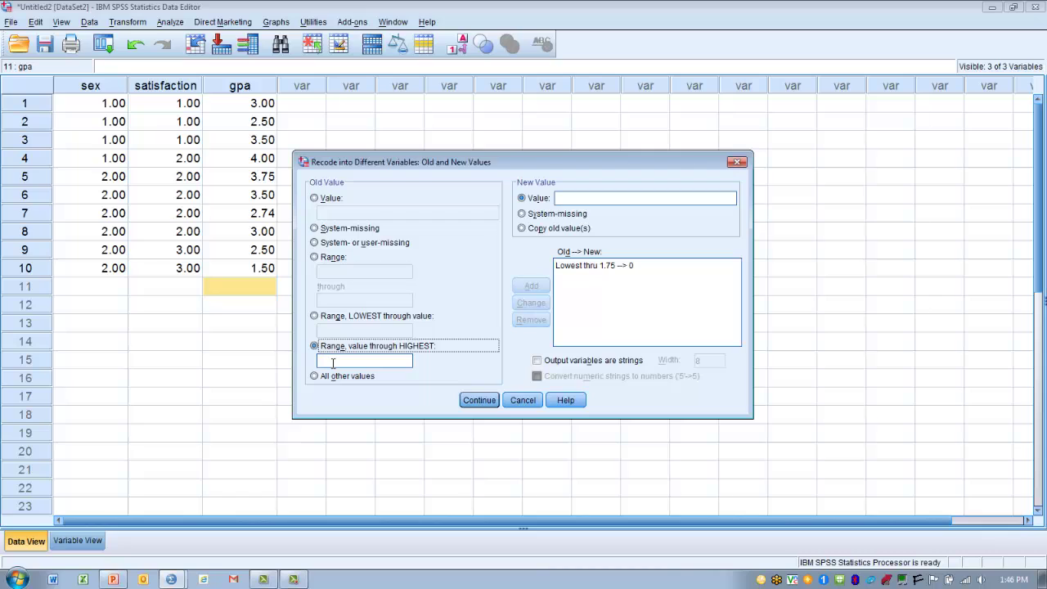
left_click(332, 361)
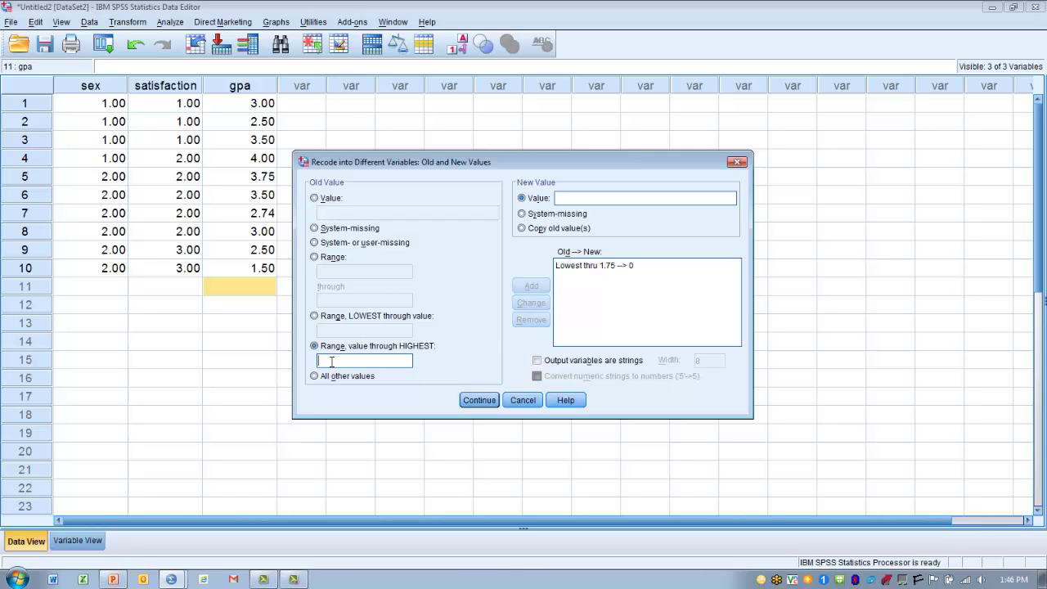
type("1.76")
left_click(563, 198)
type("1")
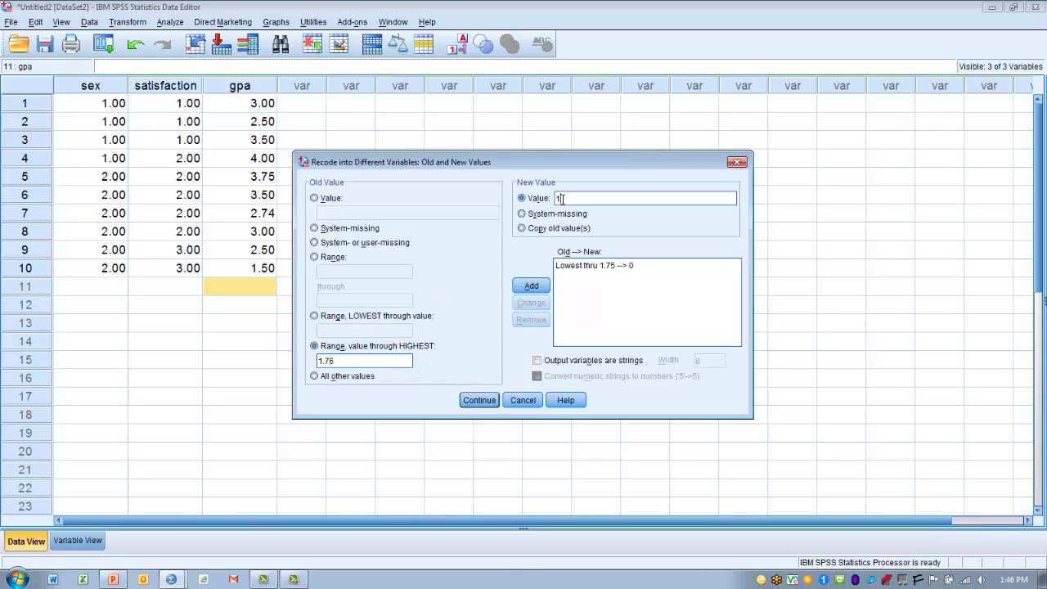
left_click(532, 286)
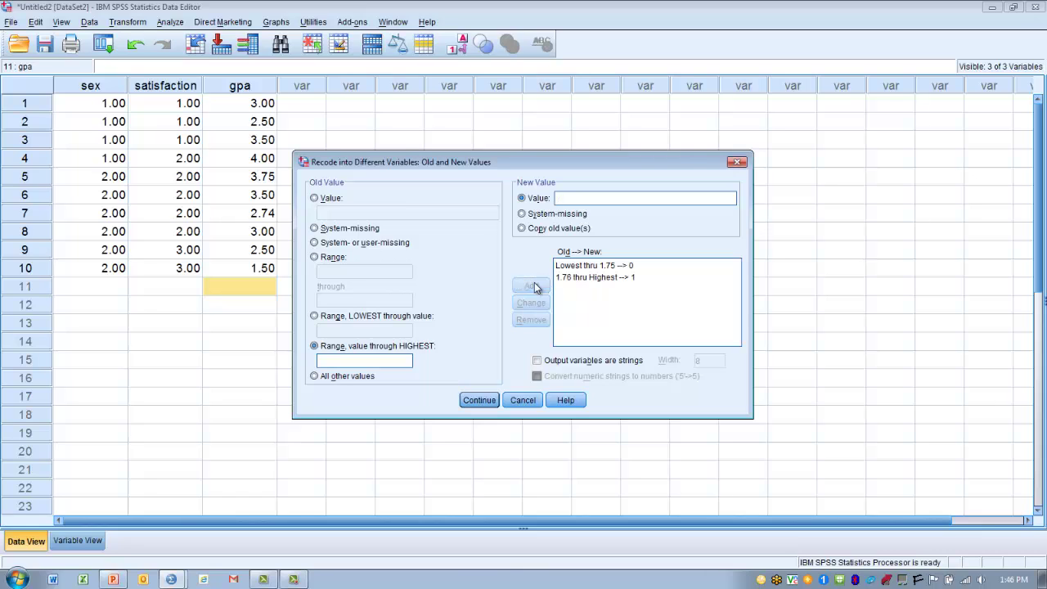
left_click(594, 265)
left_click(596, 277)
Run the recode of gpa into passfail (1.00 pass, .00 fail) and return to the data grid
left_click(480, 401)
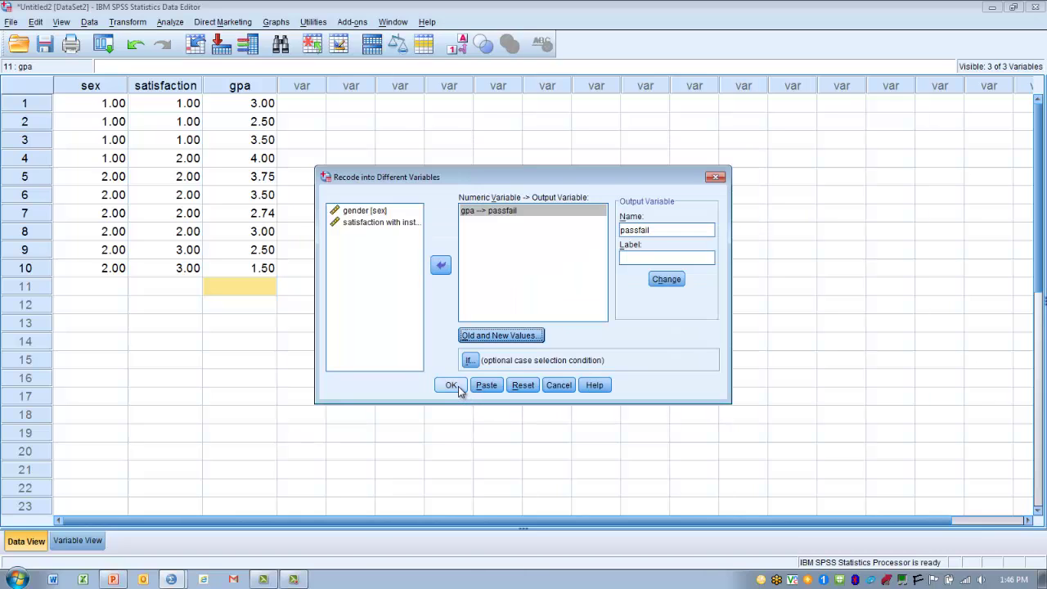
left_click(457, 385)
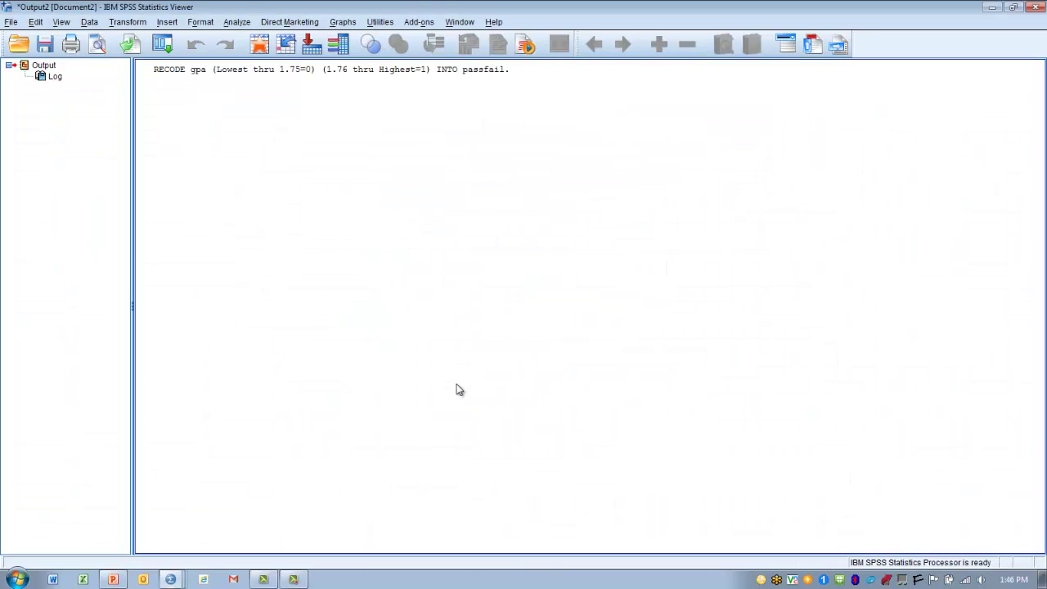
left_click(259, 45)
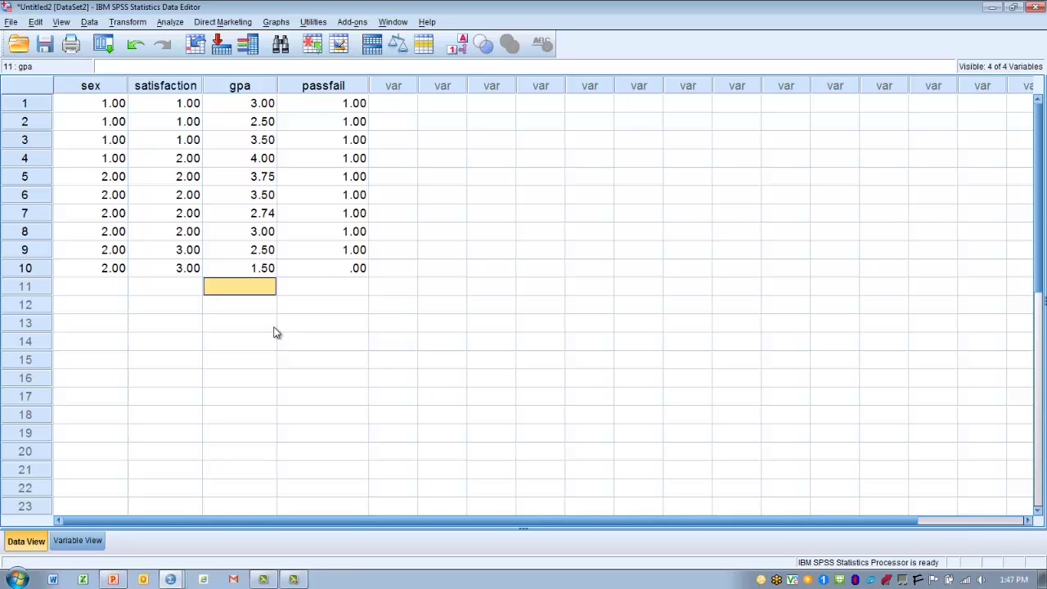
In Variable View, give passfail the value label 0 = 'fail'
left_click(67, 543)
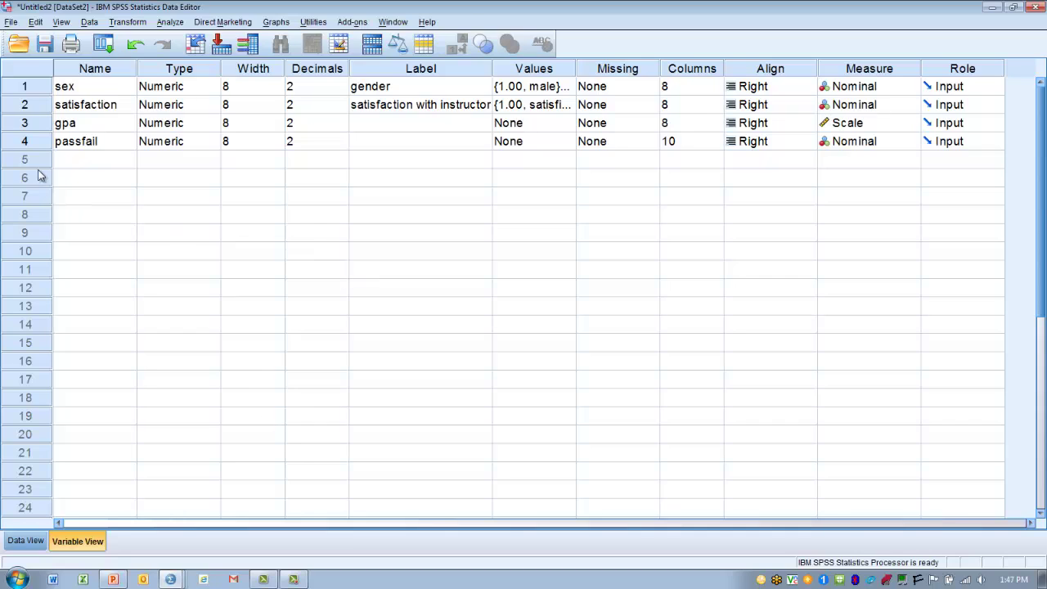
left_click(36, 142)
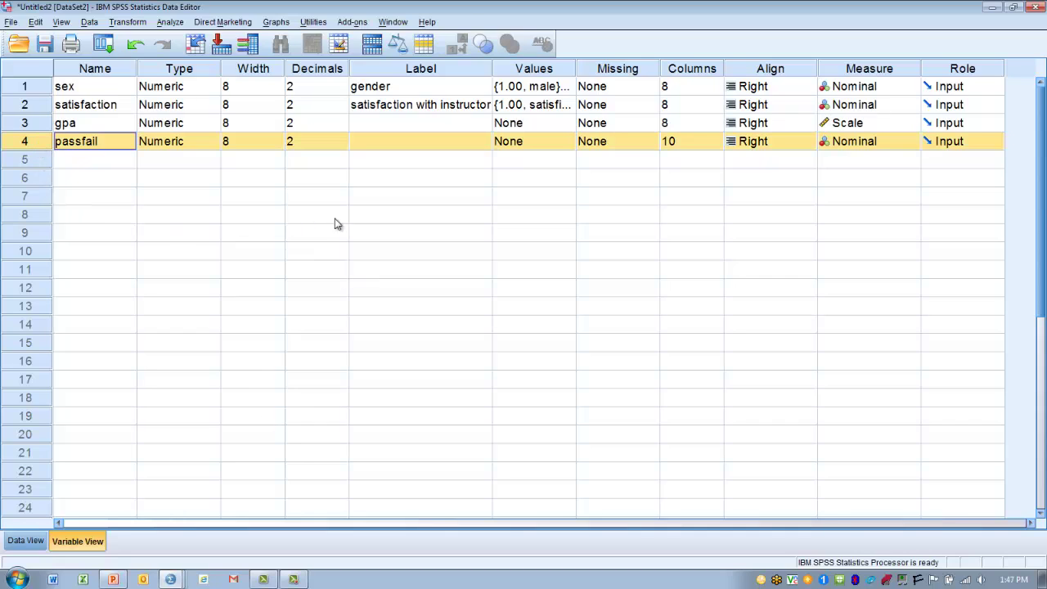
double_click(567, 142)
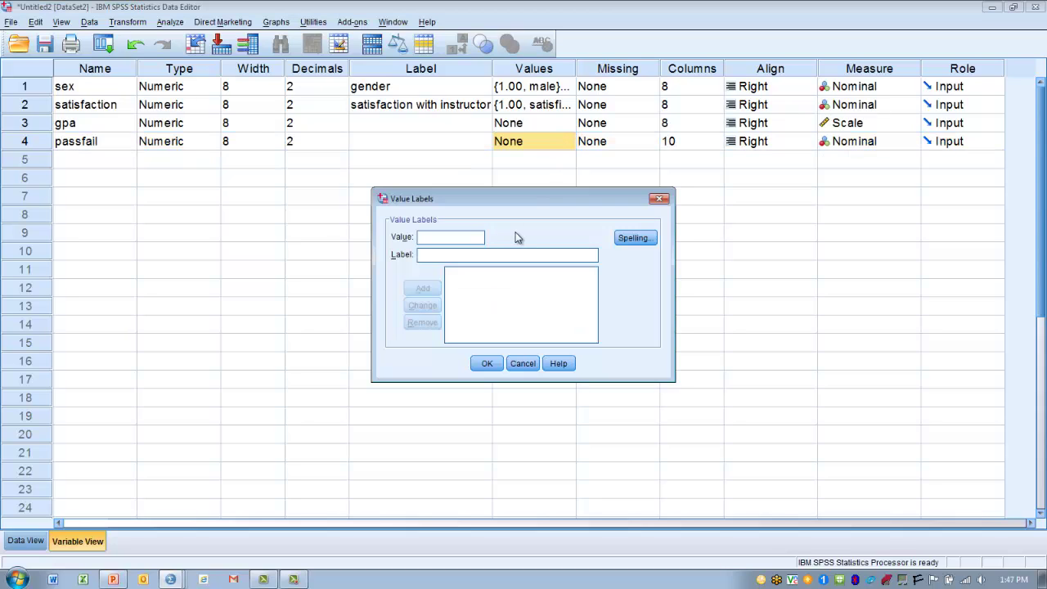
type("0")
left_click(469, 255)
type("fail")
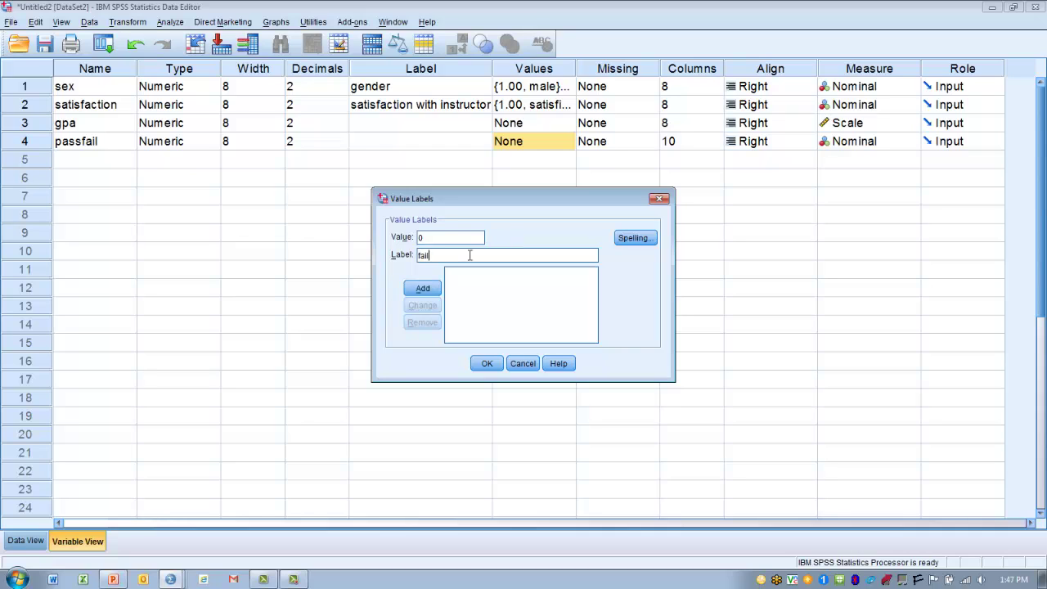
left_click(436, 293)
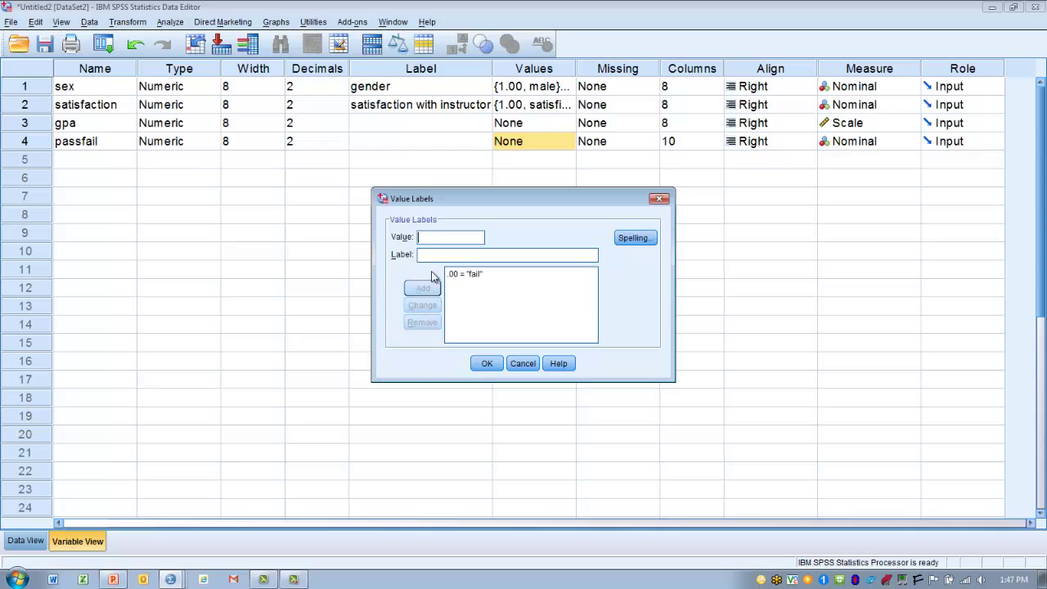
Add the label 1 = 'pass', then show the Data View with value labels displayed
type("1")
left_click(432, 255)
type("pass")
left_click(423, 287)
left_click(488, 365)
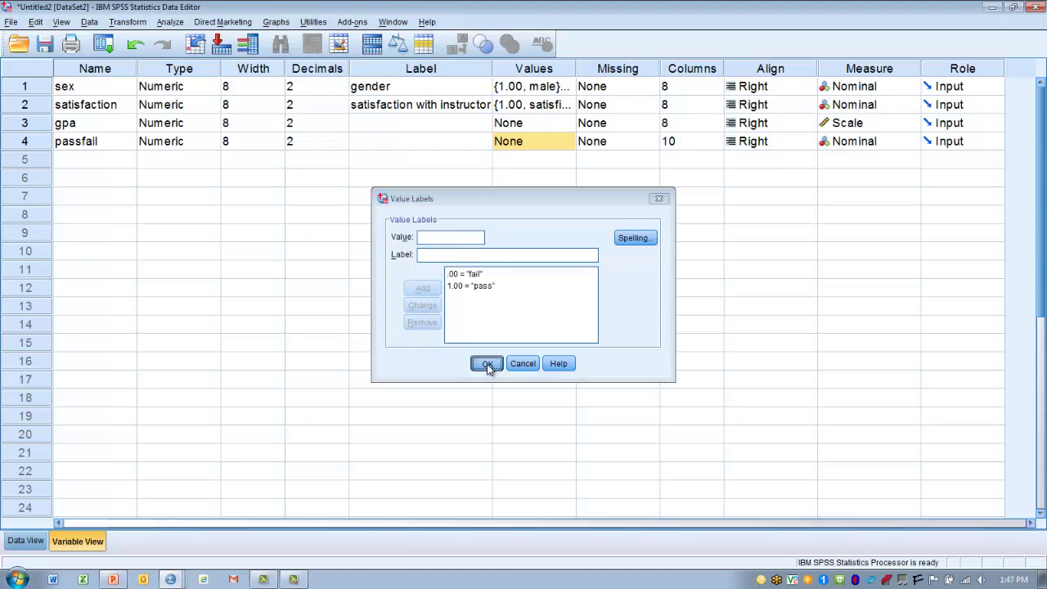
left_click(26, 541)
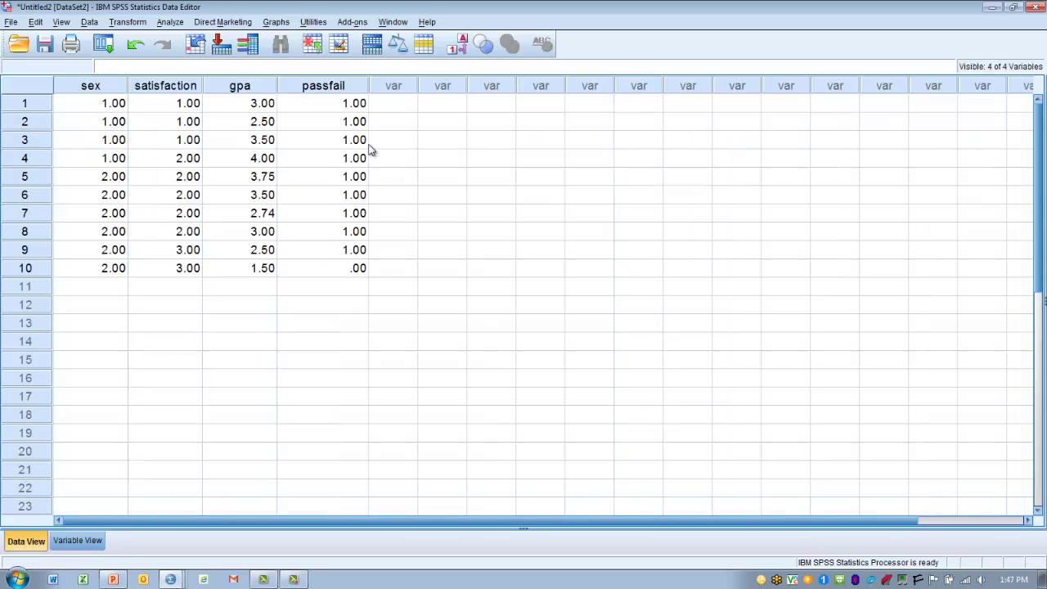
left_click(456, 47)
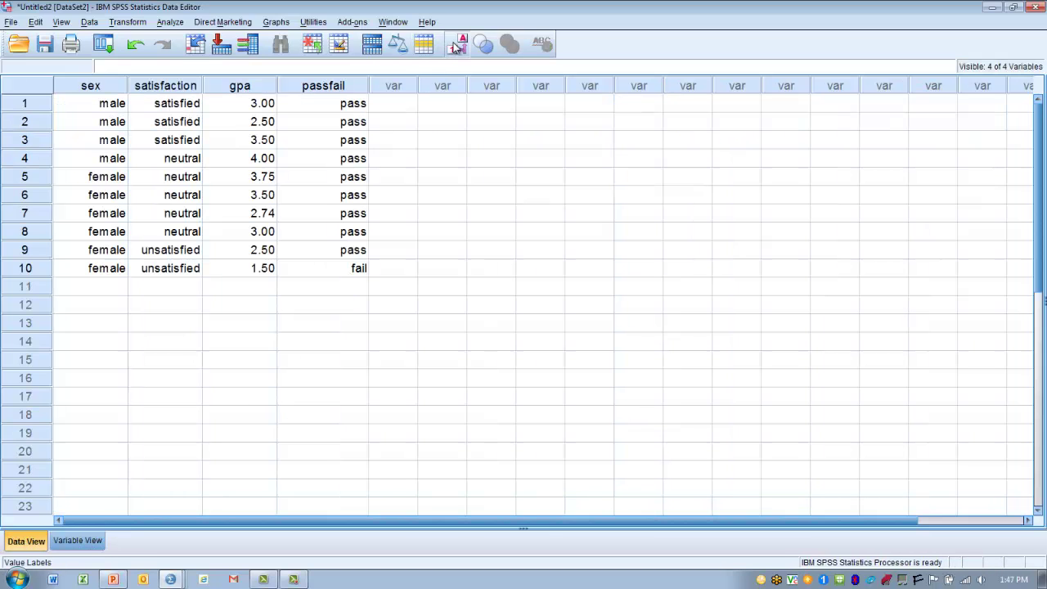